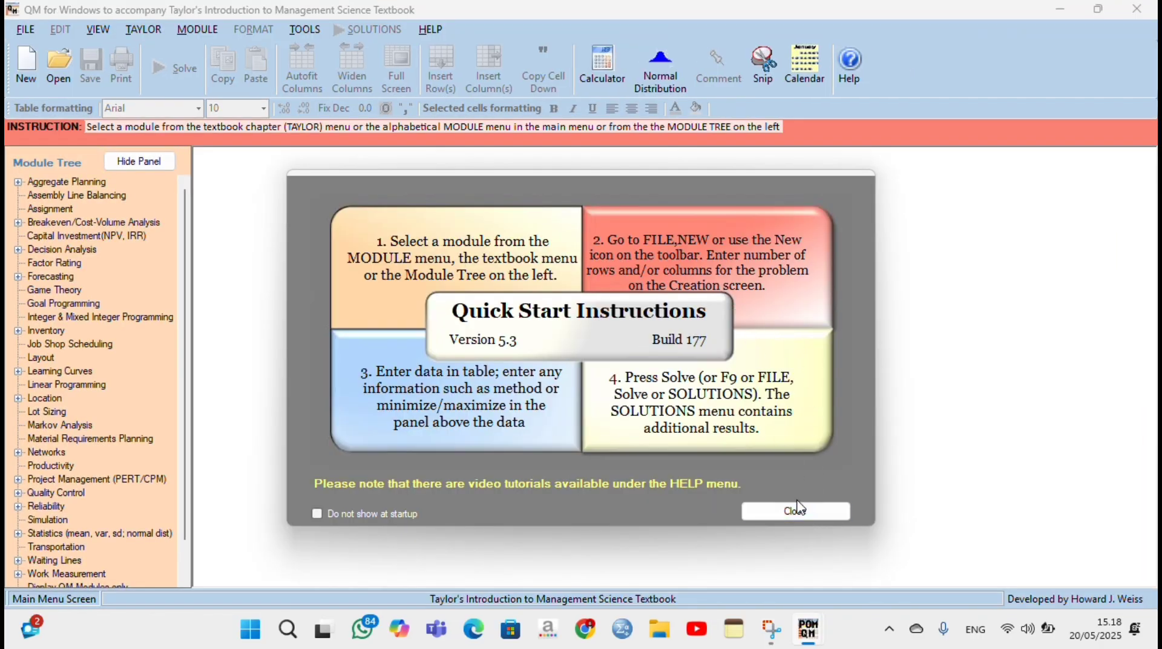
# Dismiss the quick start instructions and start a new data set in the Aggregate Planning module's Aggregate Planning submodel.
pyautogui.click(797, 510)
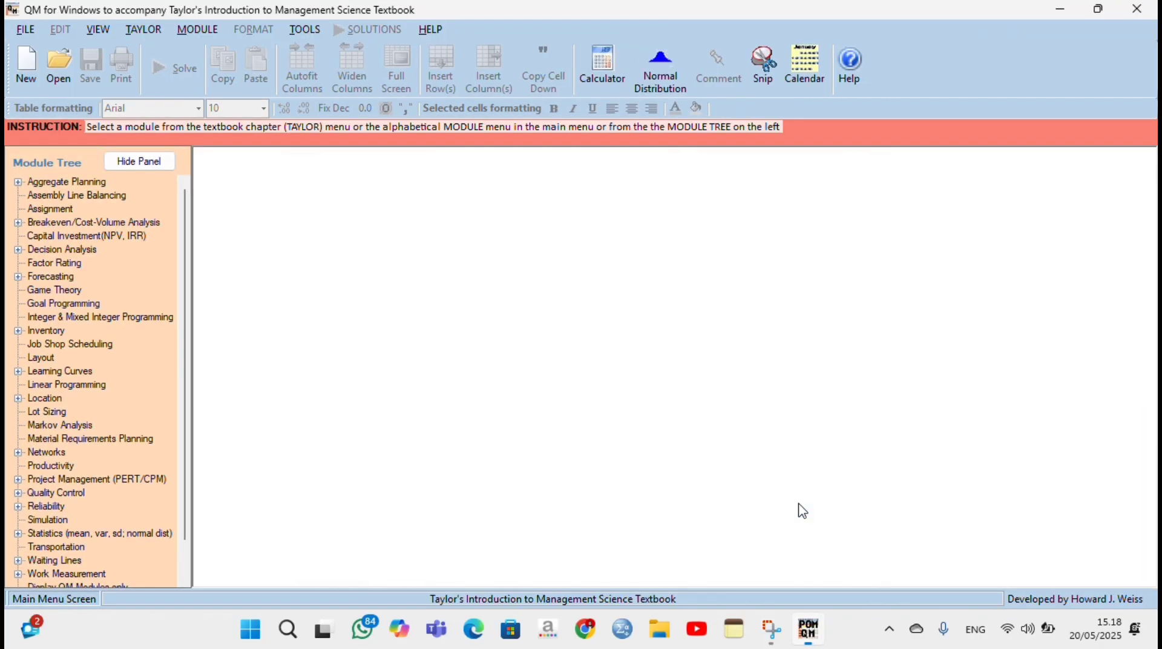
pyautogui.click(66, 183)
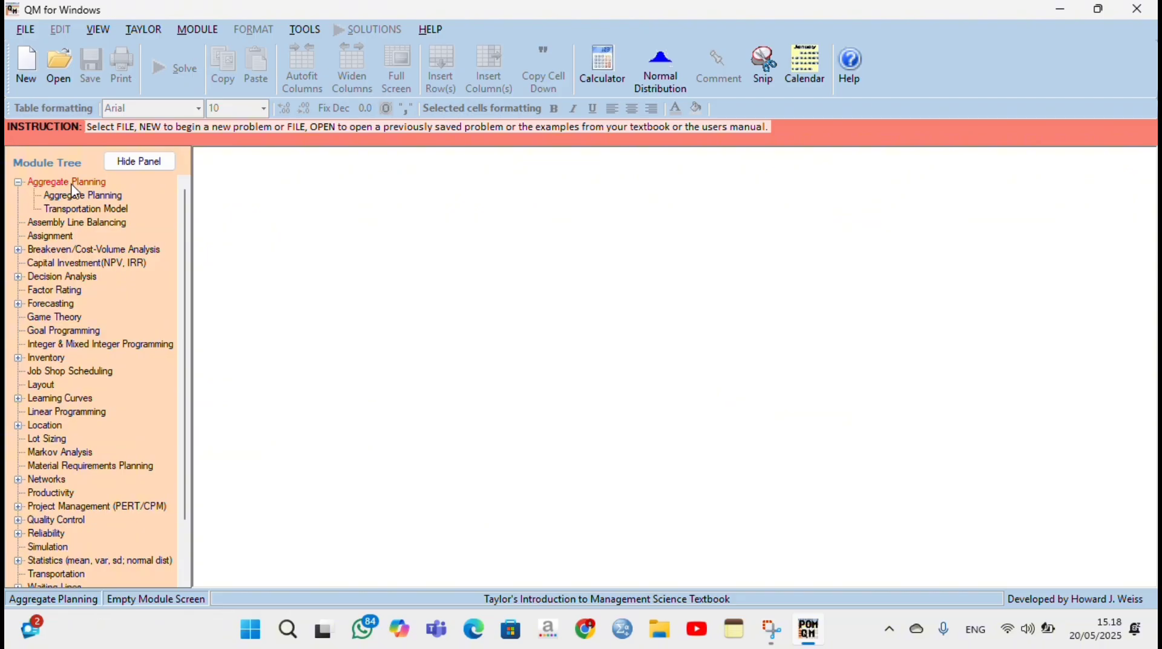
pyautogui.click(118, 195)
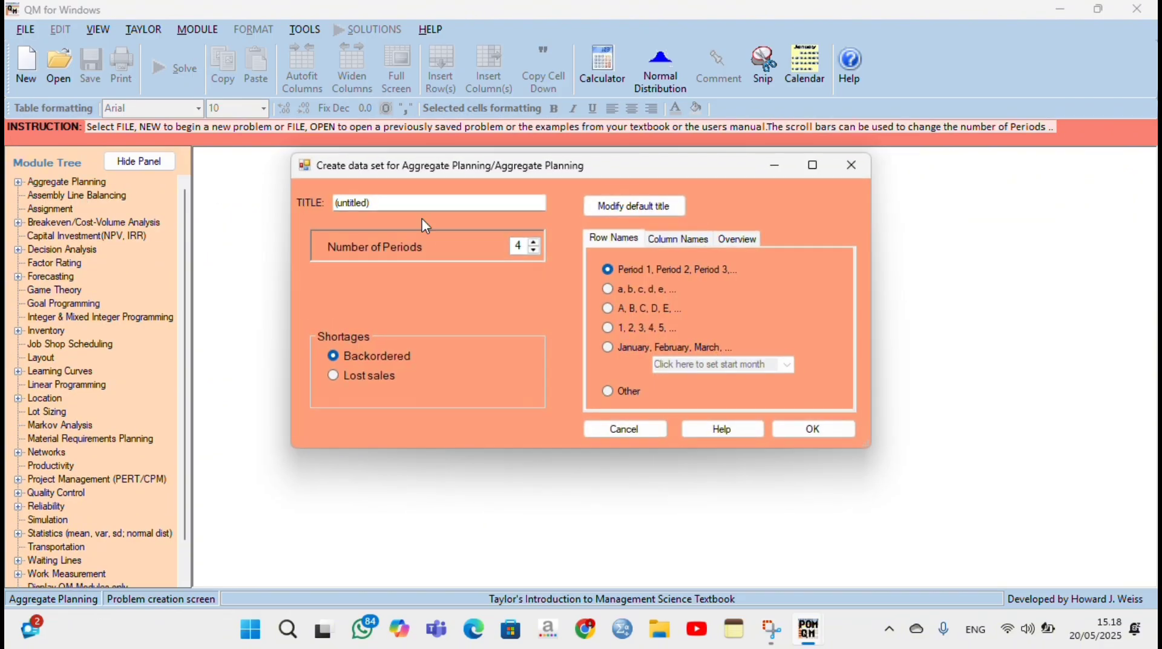
# Title the data set "Aggregate Planning", use month names (January, February, March, ...) for its rows, and create it.
pyautogui.click(431, 197)
pyautogui.press('BackSpace')
pyautogui.press('BackSpace')
pyautogui.press('BackSpace')
pyautogui.press('BackSpace')
pyautogui.press('BackSpace')
pyautogui.press('BackSpace')
pyautogui.press('BackSpace')
pyautogui.press('BackSpace')
pyautogui.press('BackSpace')
pyautogui.press('BackSpace')
pyautogui.write('Ag')
pyautogui.write('grega')
pyautogui.write('ter')
pyautogui.press('BackSpace')
pyautogui.write('P')
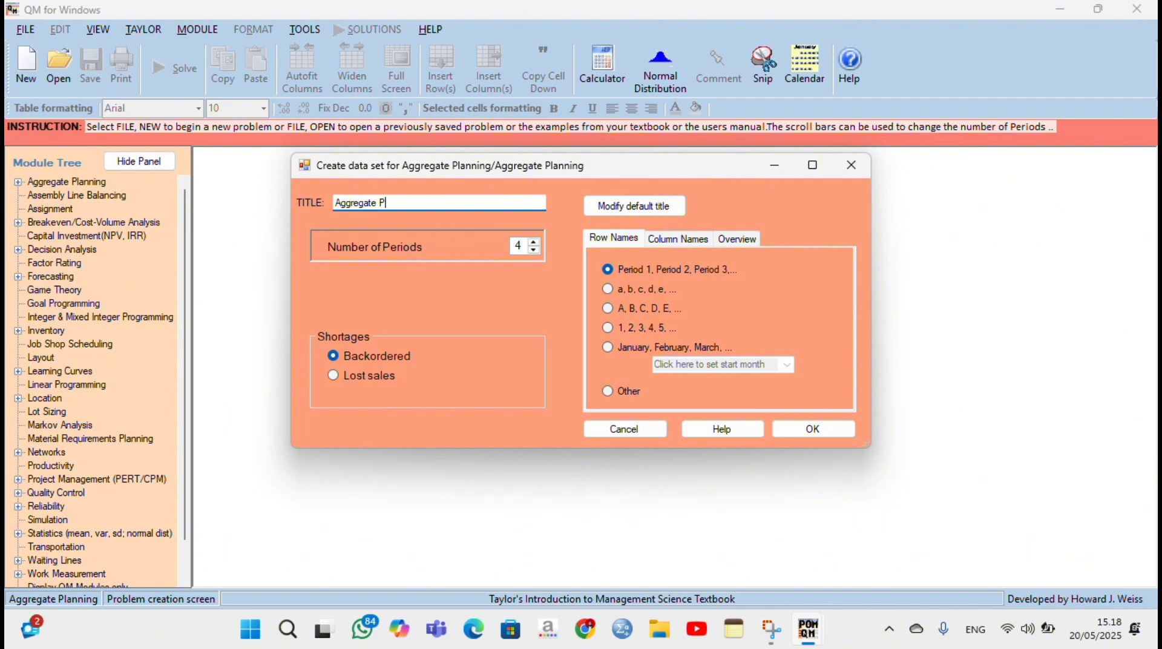
pyautogui.write('lanning')
pyautogui.click(609, 348)
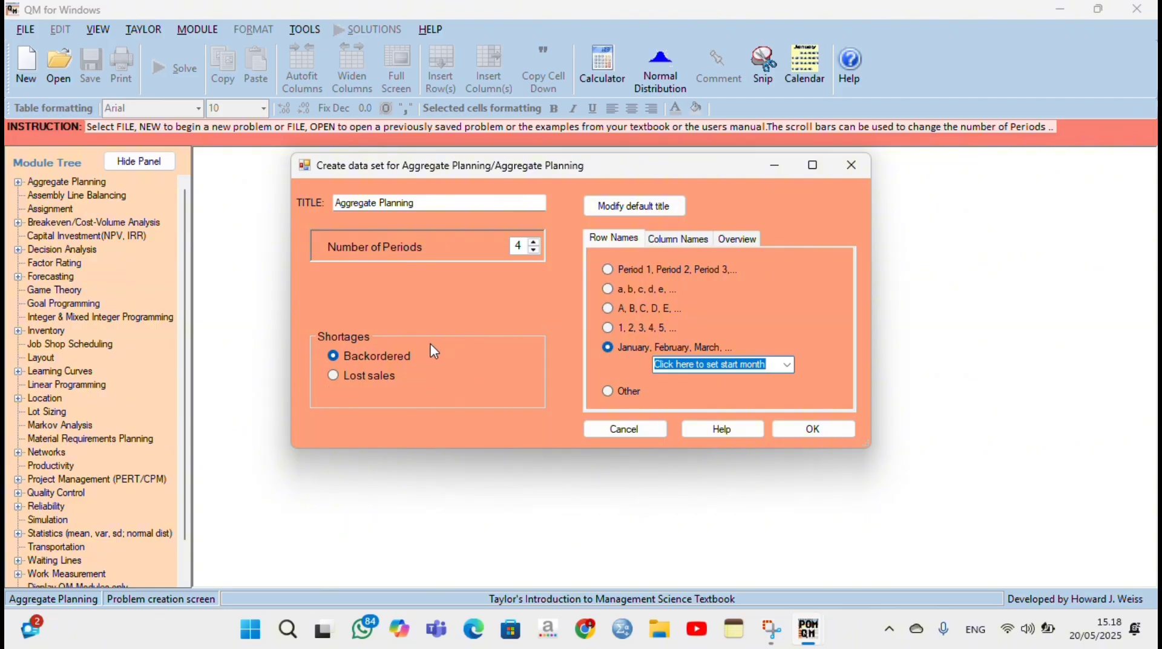
pyautogui.click(814, 431)
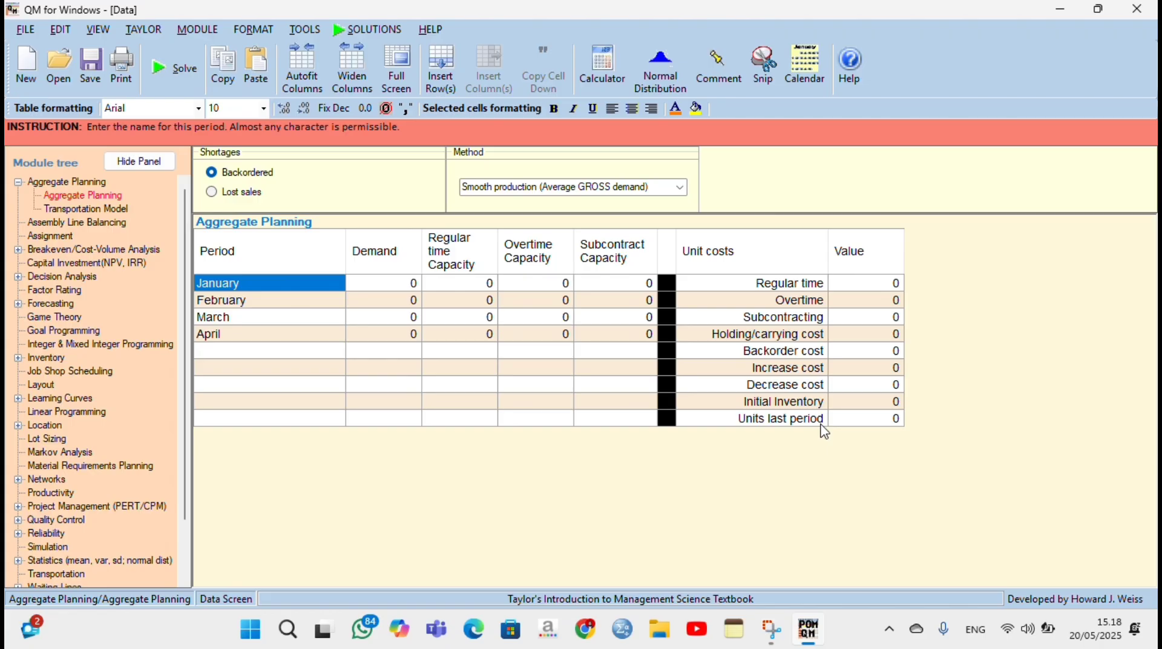
# Enter the demand as 1300 for January, 1900 for February, 1500 for March and 1000 for April.
pyautogui.click(414, 288)
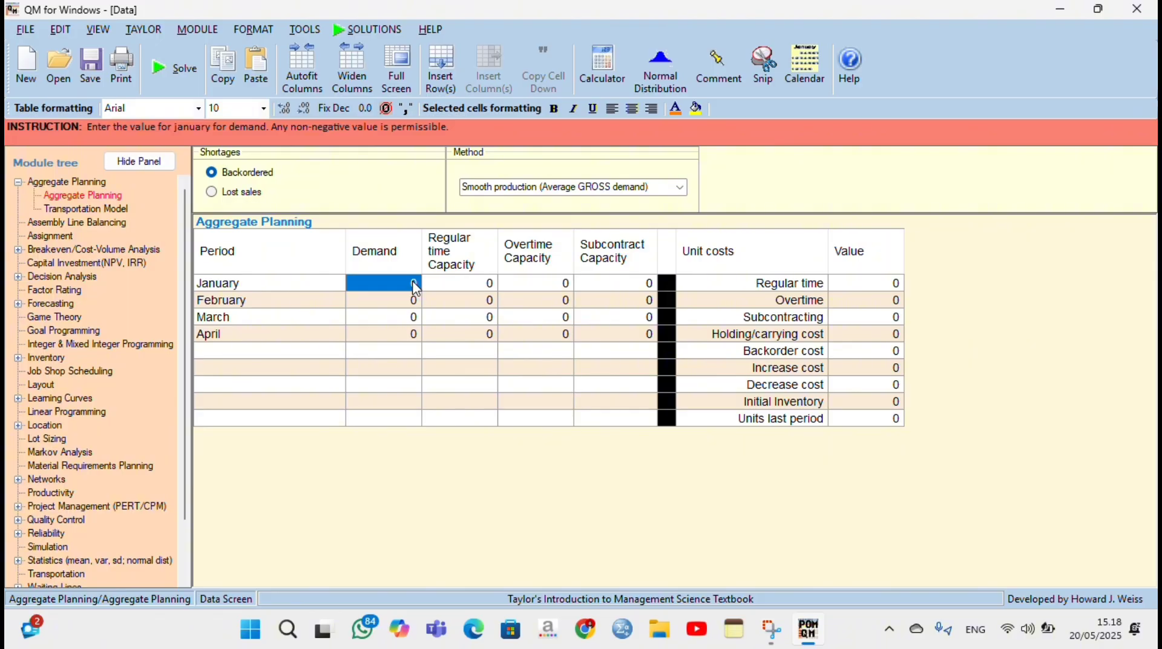
pyautogui.write('13')
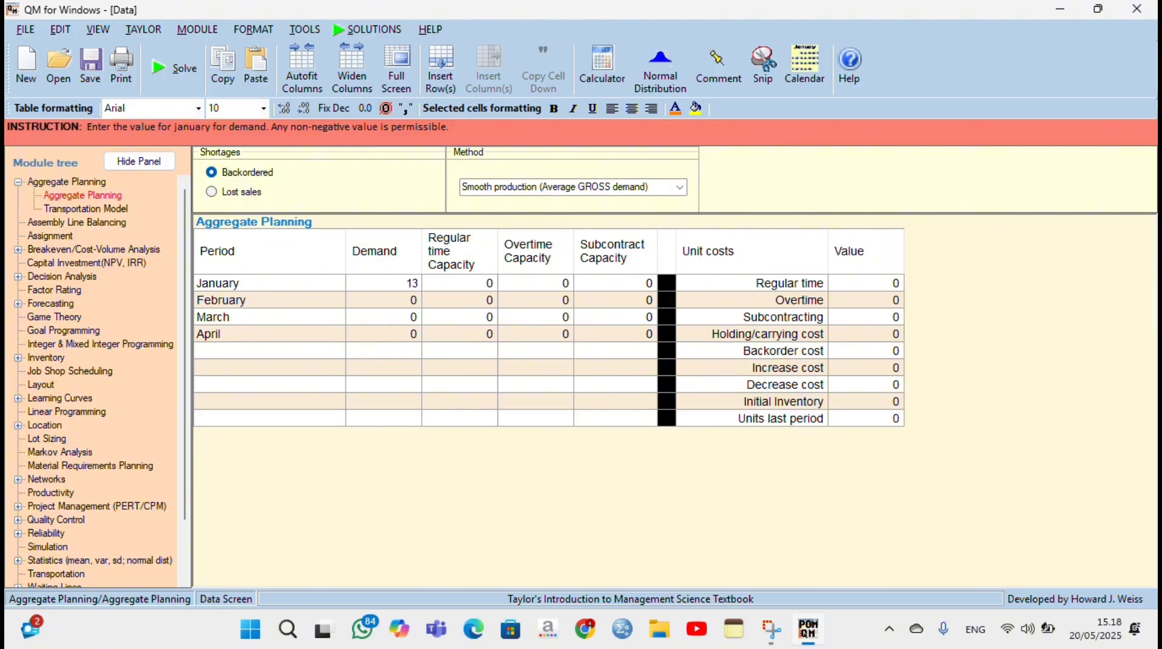
pyautogui.write('00')
pyautogui.press('Return')
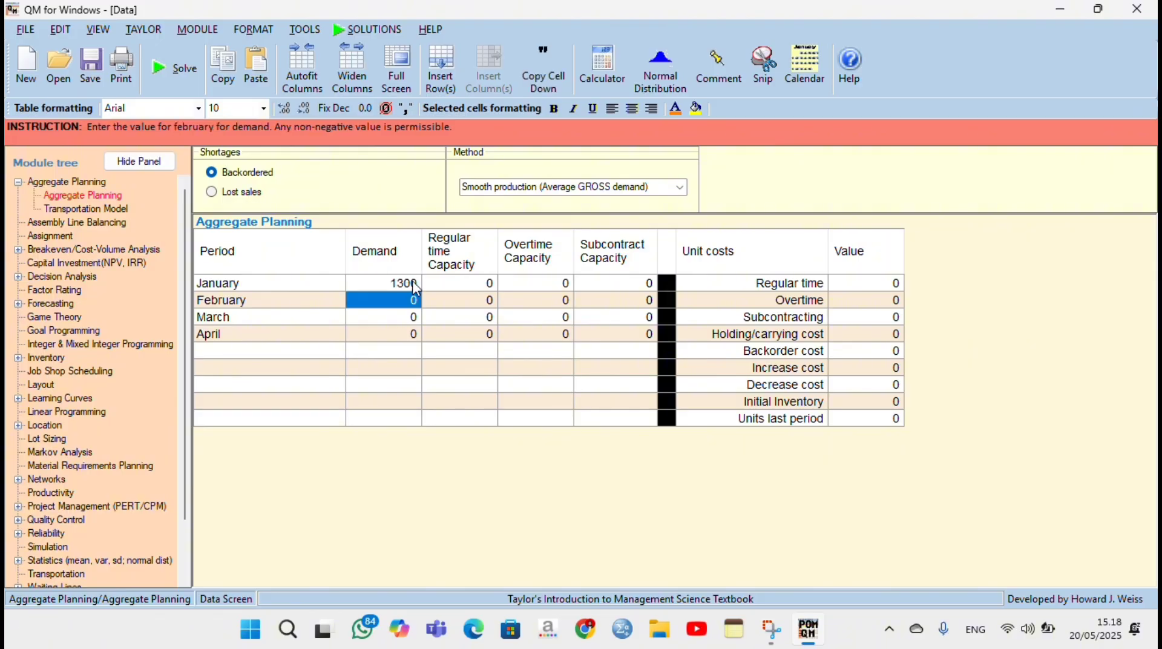
pyautogui.write('1')
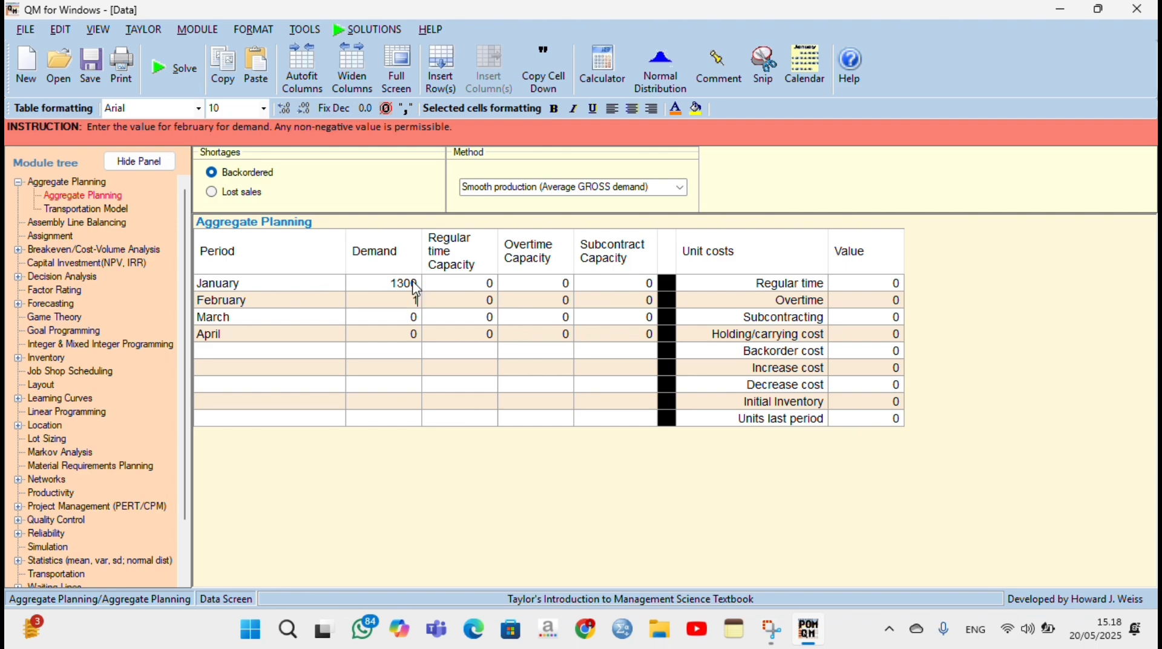
pyautogui.write('900')
pyautogui.press('Return')
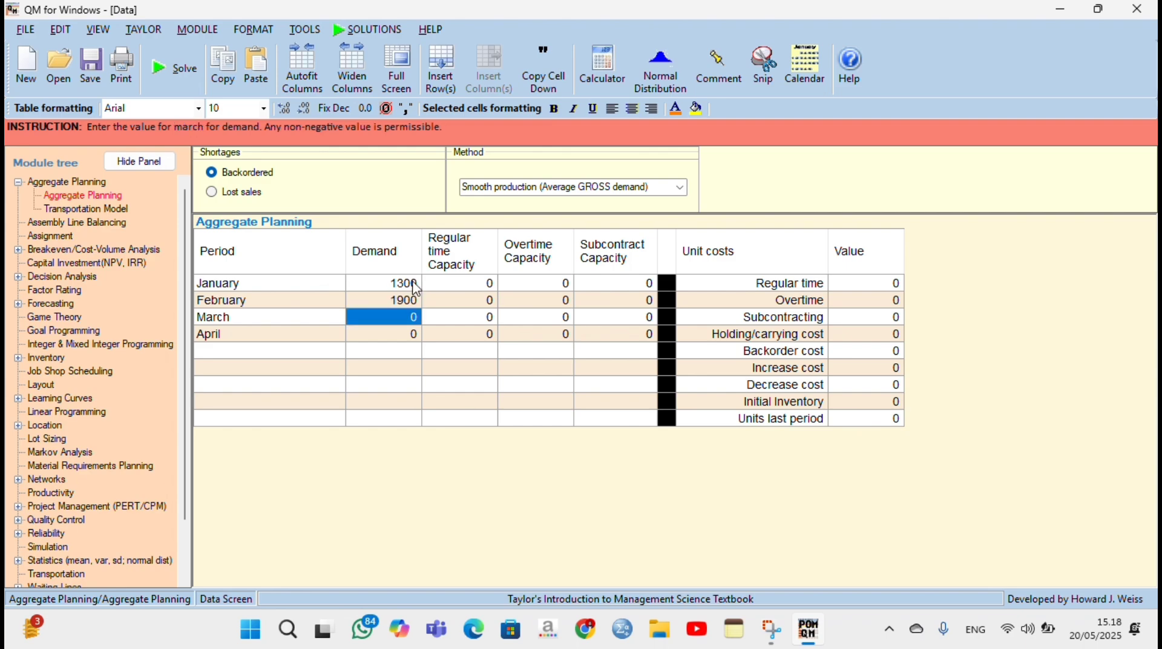
pyautogui.write('1')
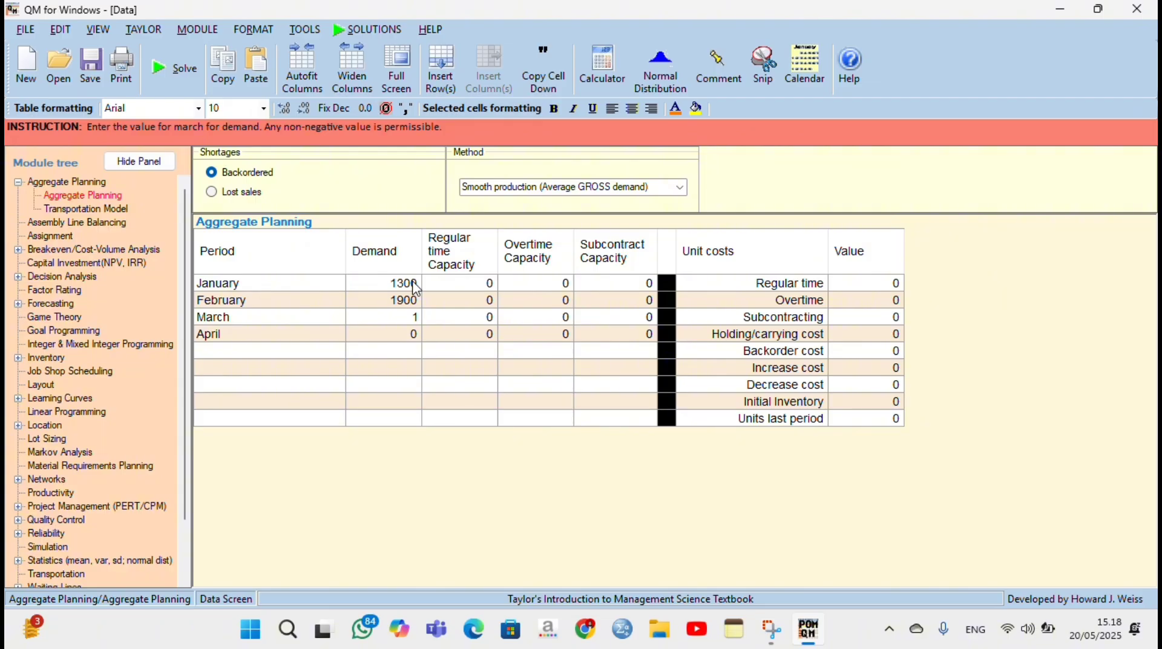
pyautogui.write('500')
pyautogui.press('Return')
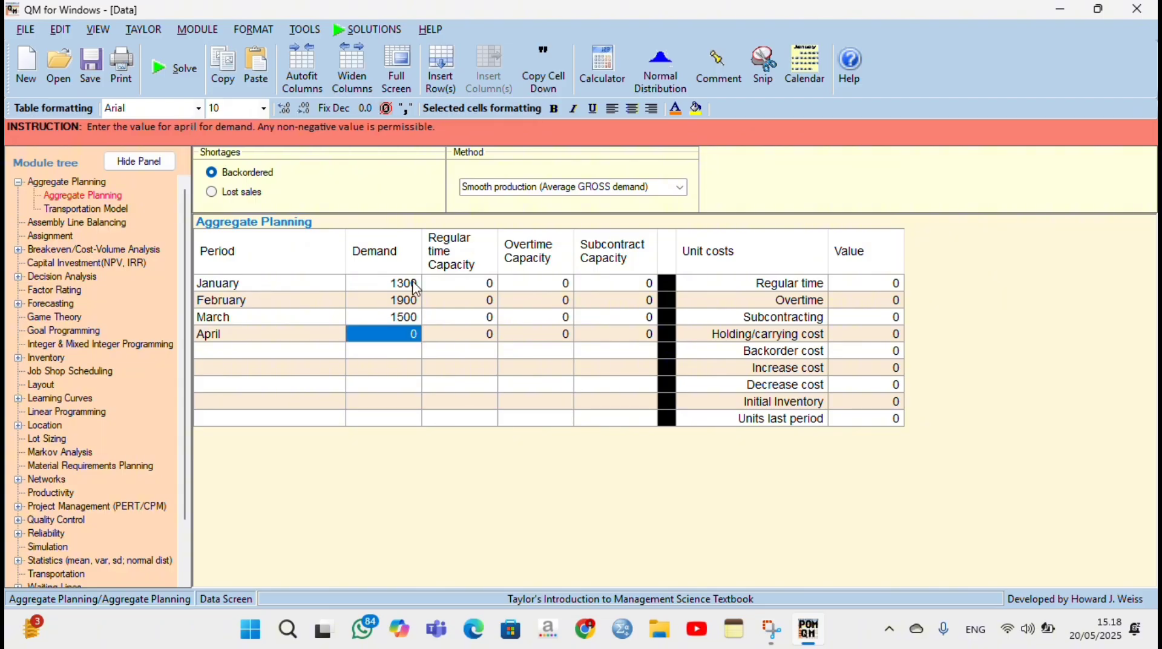
pyautogui.write('1')
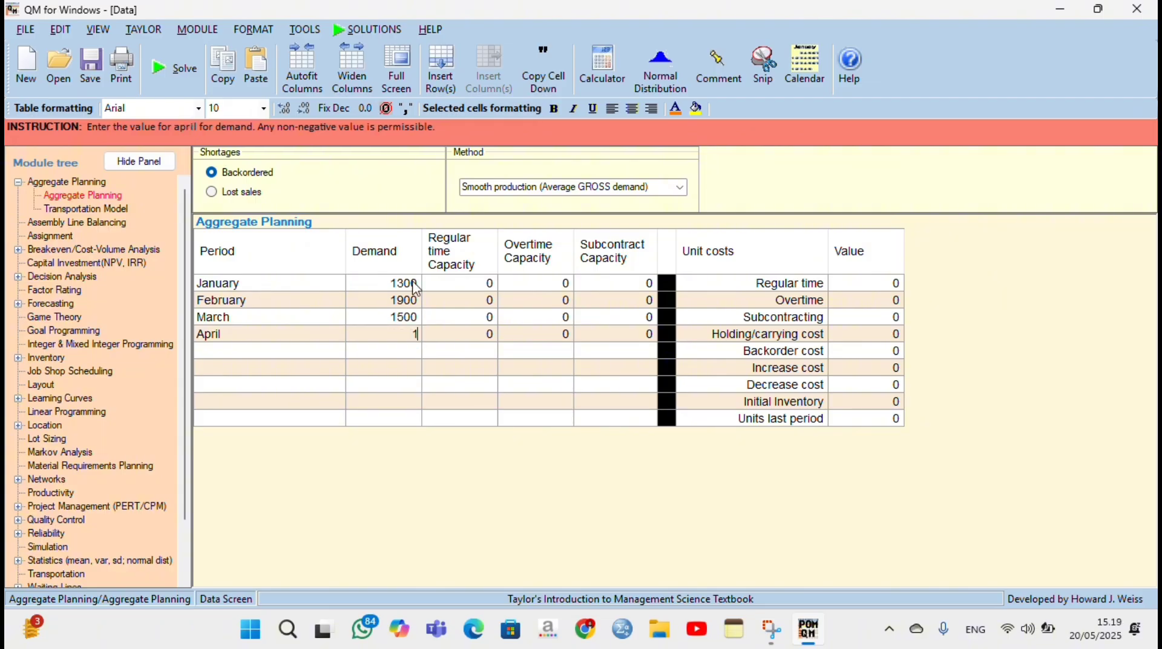
pyautogui.write('000')
pyautogui.press('Tab')
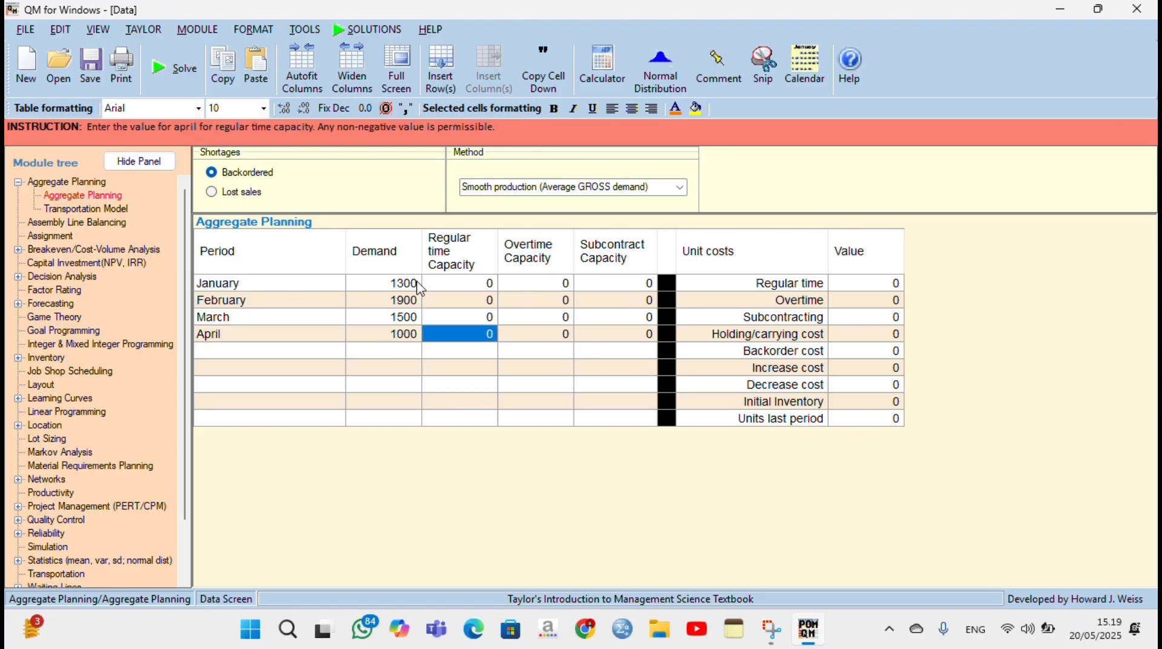
# Set the regular time capacity to 2000 for each month from January to April.
pyautogui.click(454, 284)
pyautogui.write('2000')
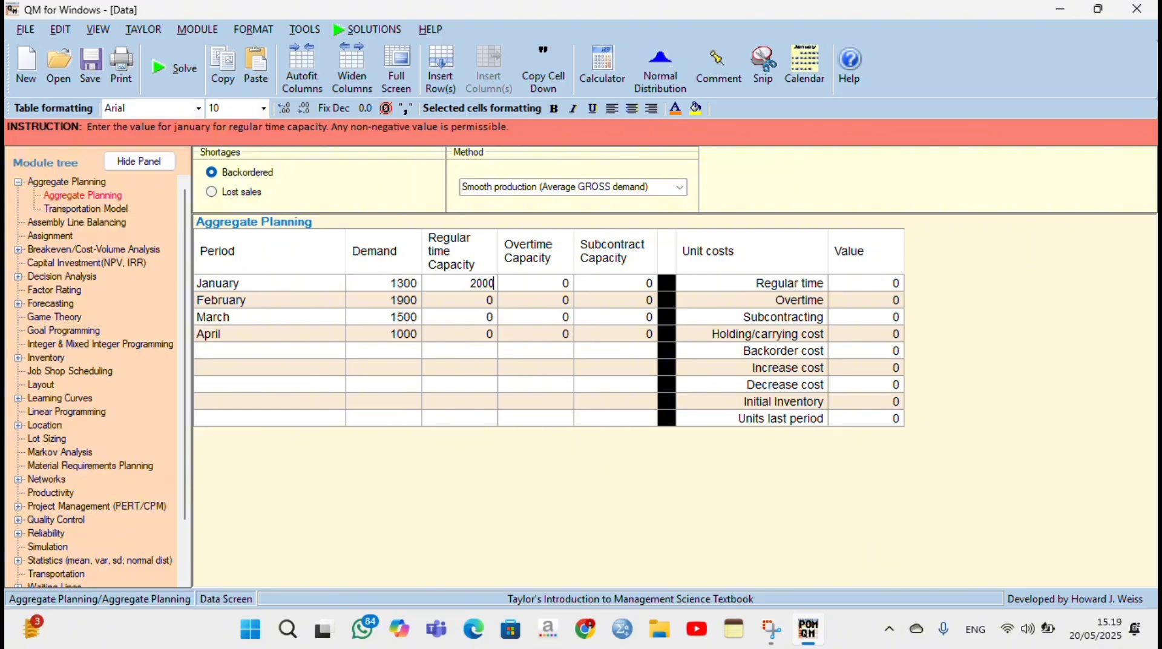
pyautogui.press('Tab')
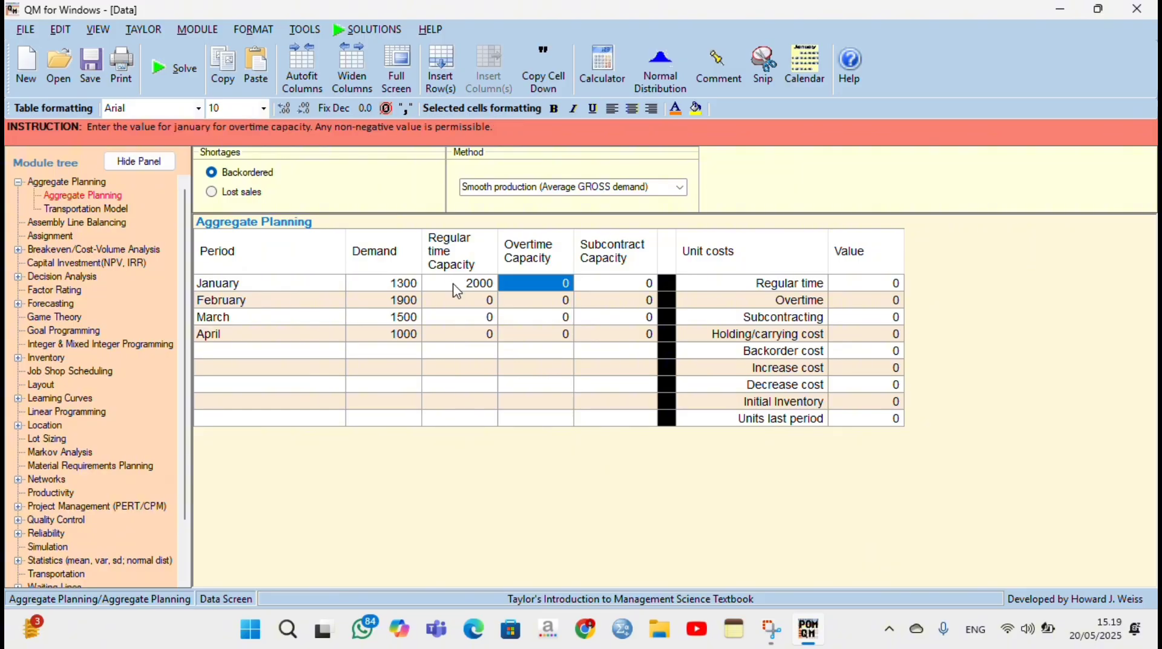
pyautogui.click(461, 299)
pyautogui.write('2')
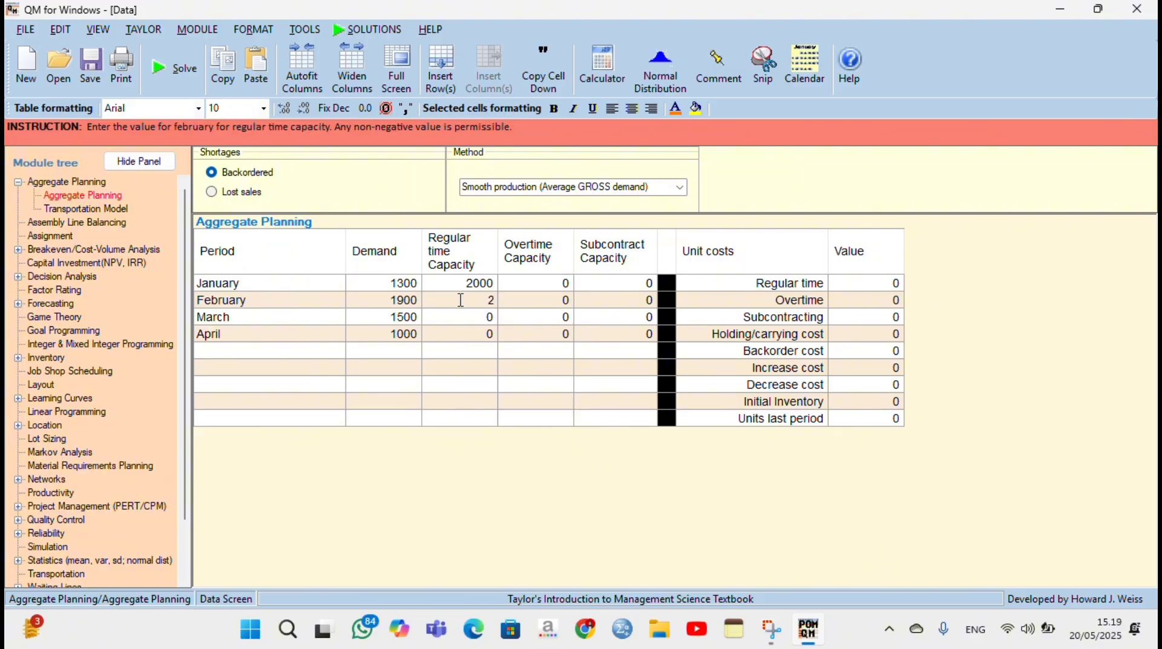
pyautogui.write('000')
pyautogui.press('Tab')
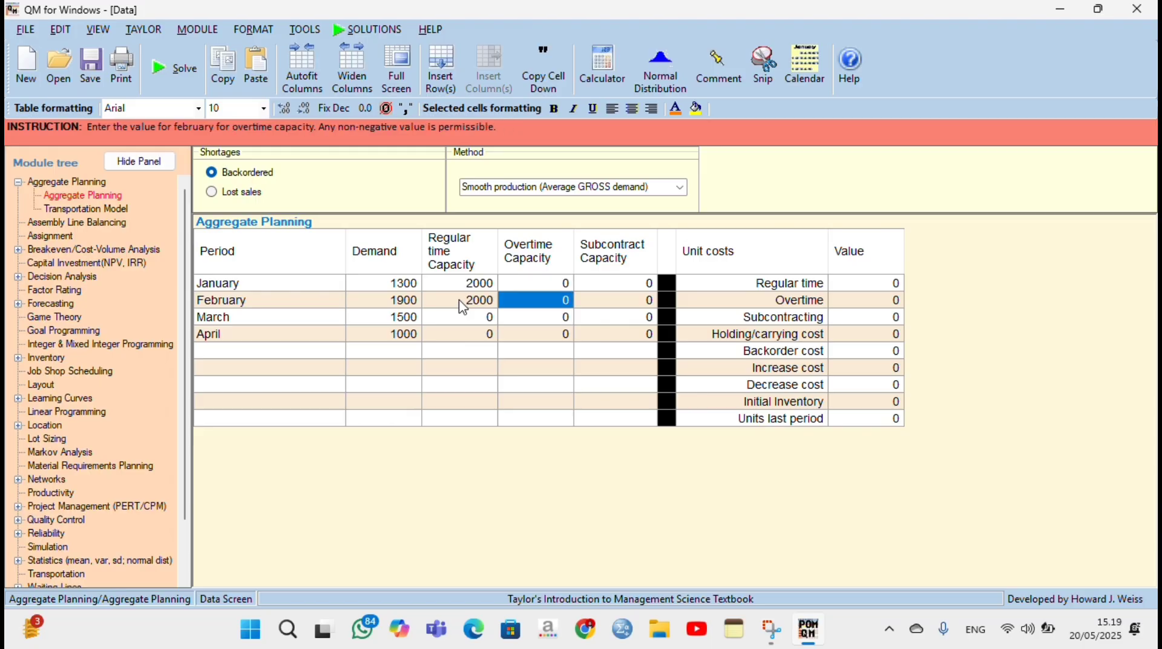
pyautogui.click(466, 314)
pyautogui.write('2')
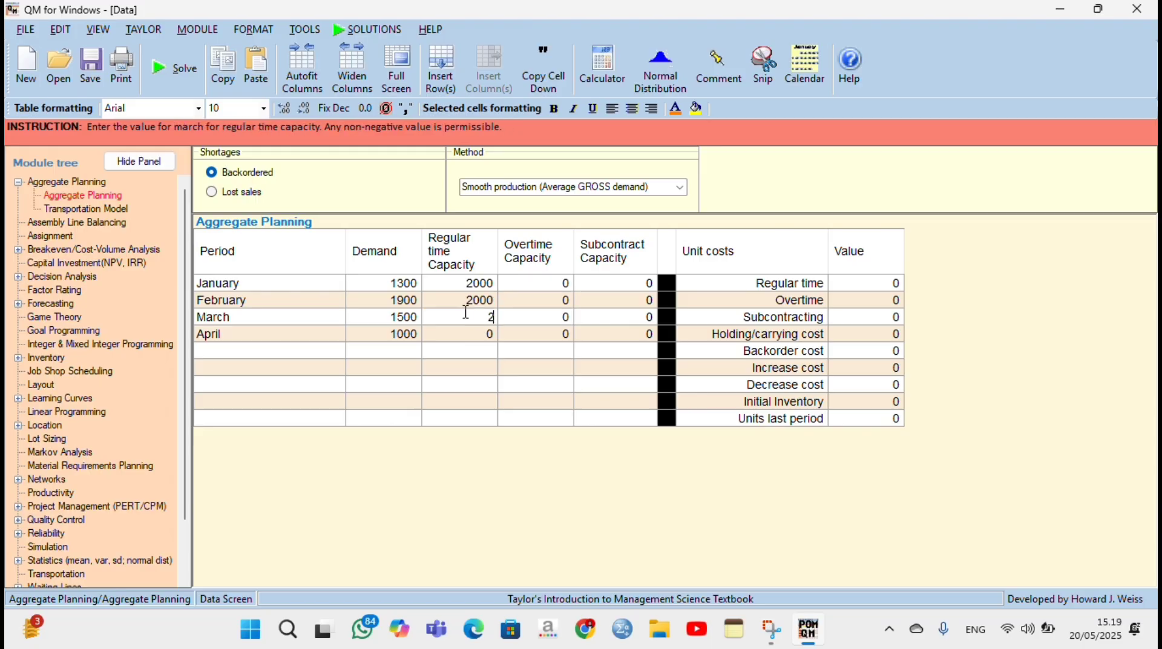
pyautogui.write('000')
pyautogui.press('Return')
pyautogui.write('2')
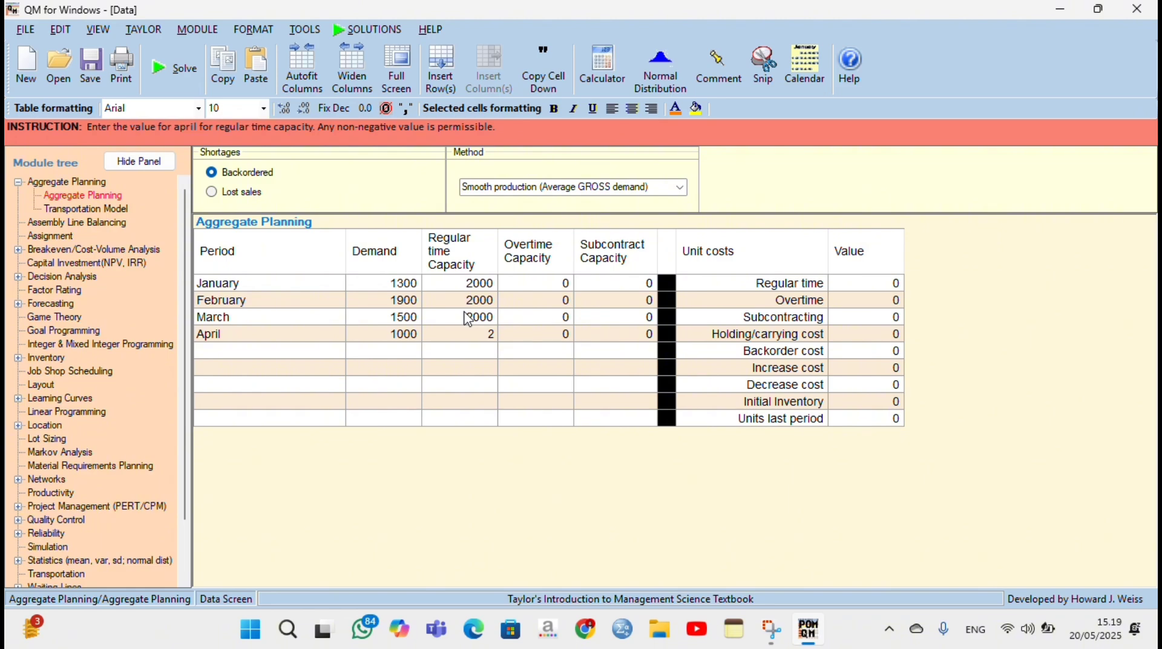
pyautogui.write('000')
pyautogui.click(563, 282)
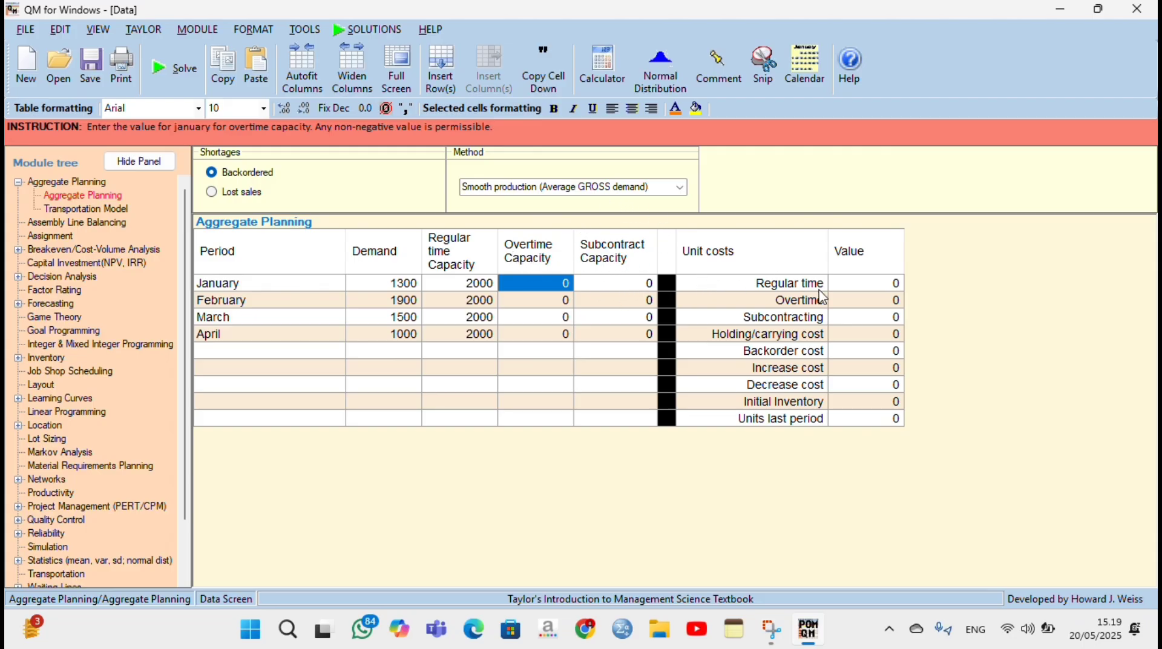
# Set the unit costs to 7 for regular time, 8 for overtime and 10 for subcontracting.
pyautogui.click(870, 287)
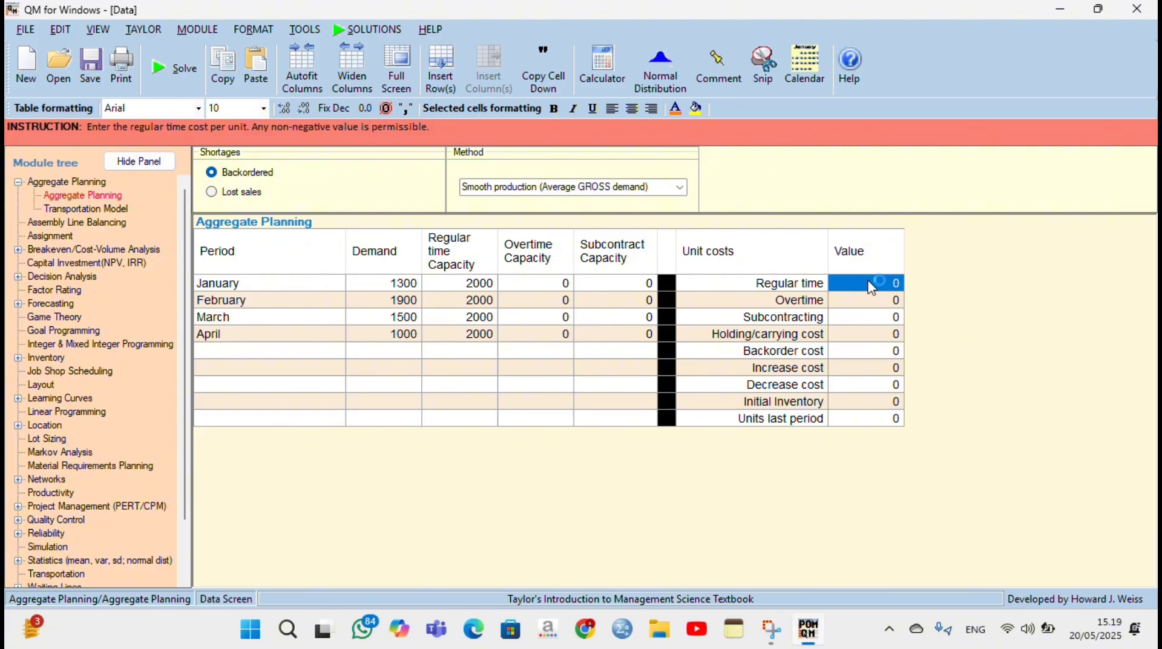
pyautogui.write('7')
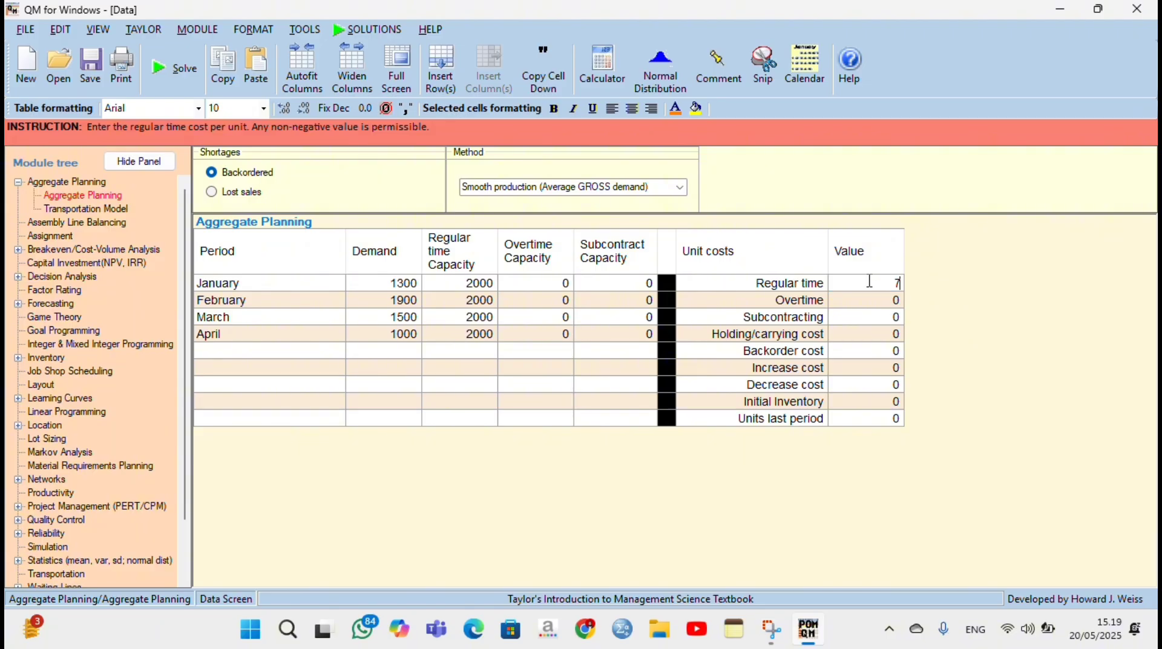
pyautogui.click(898, 303)
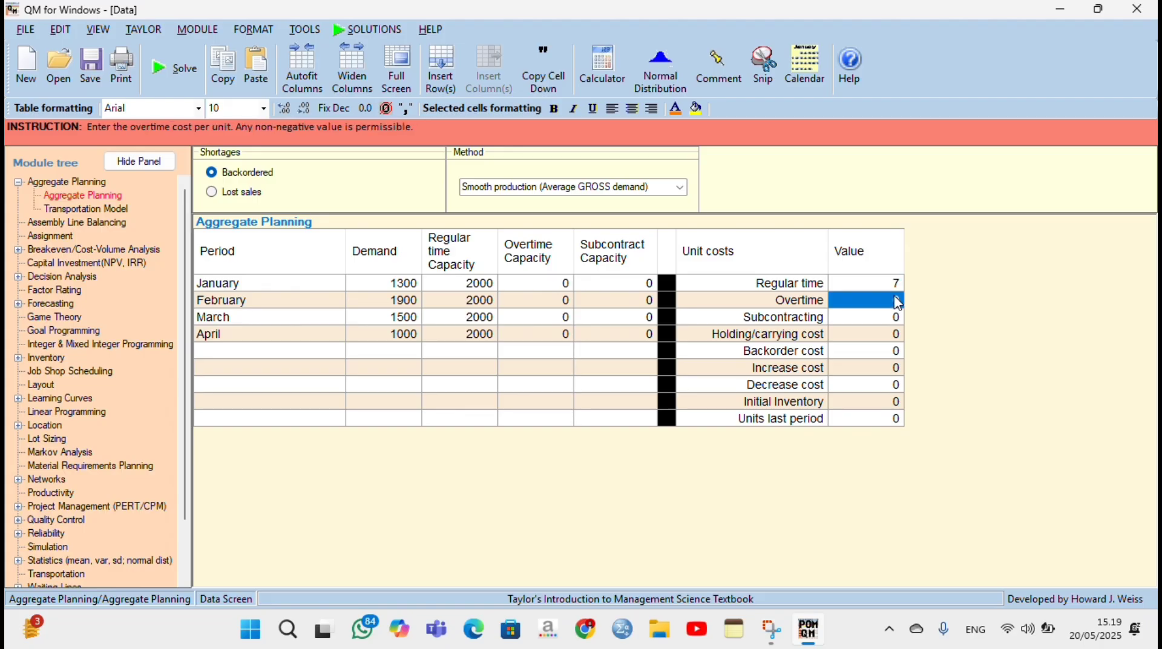
pyautogui.write('3')
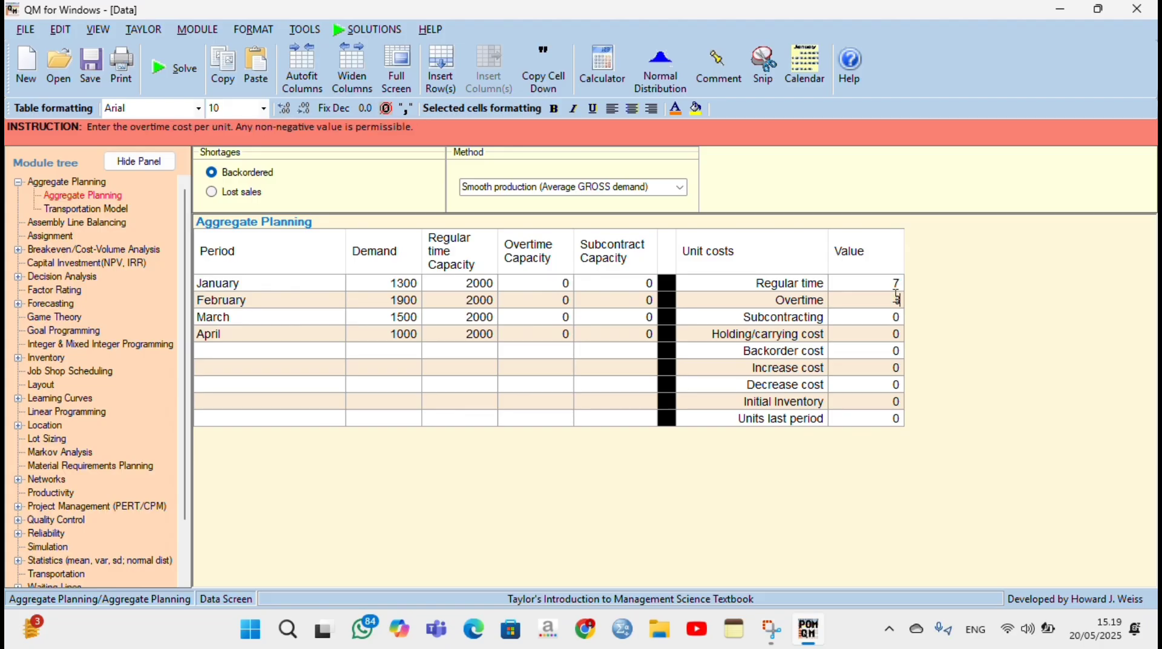
pyautogui.click(890, 316)
pyautogui.write('1')
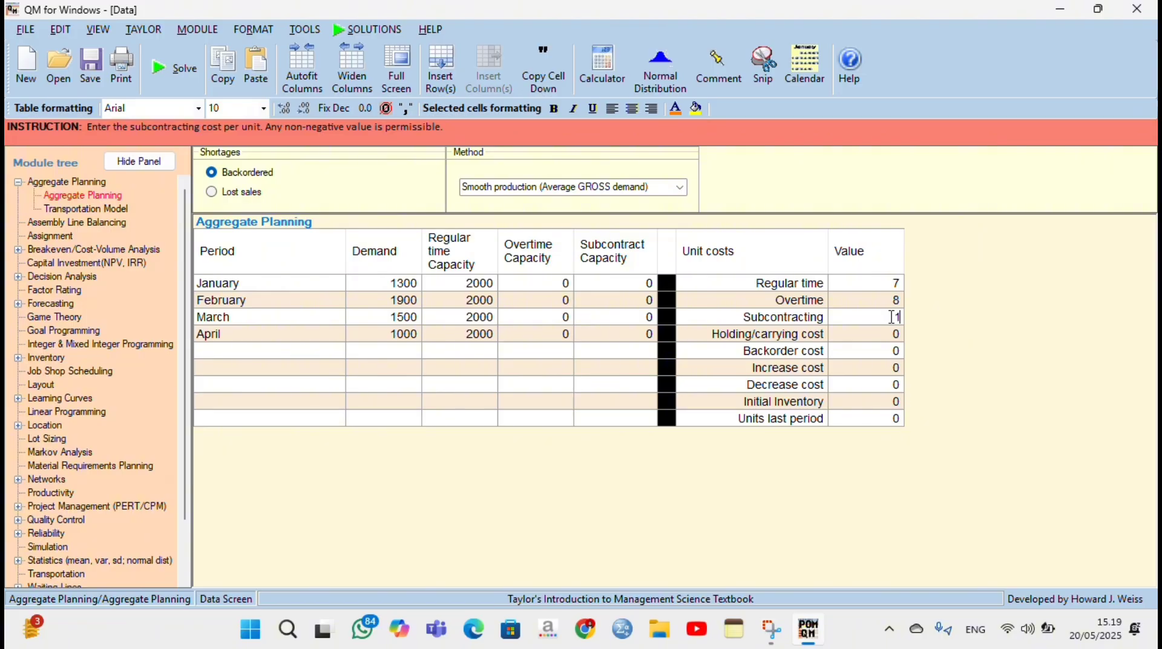
pyautogui.write('0')
# Set the holding/carrying cost to 3, backorder cost to 4, increase cost to 5 and decrease cost to 6.
pyautogui.click(893, 336)
pyautogui.write('3')
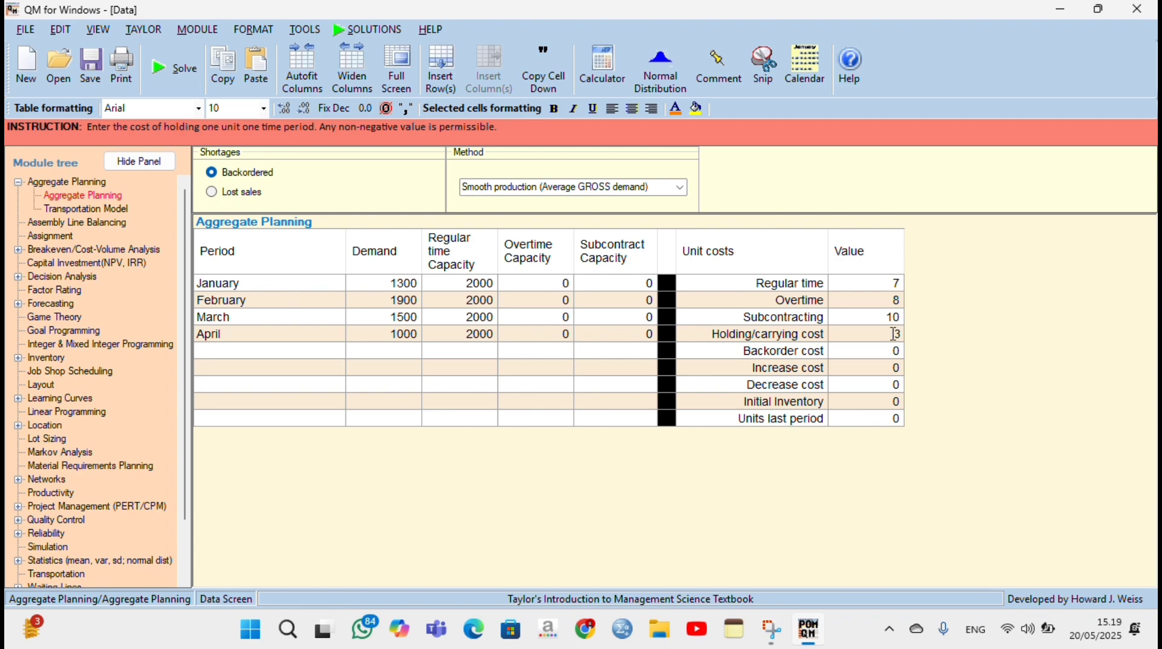
pyautogui.click(882, 352)
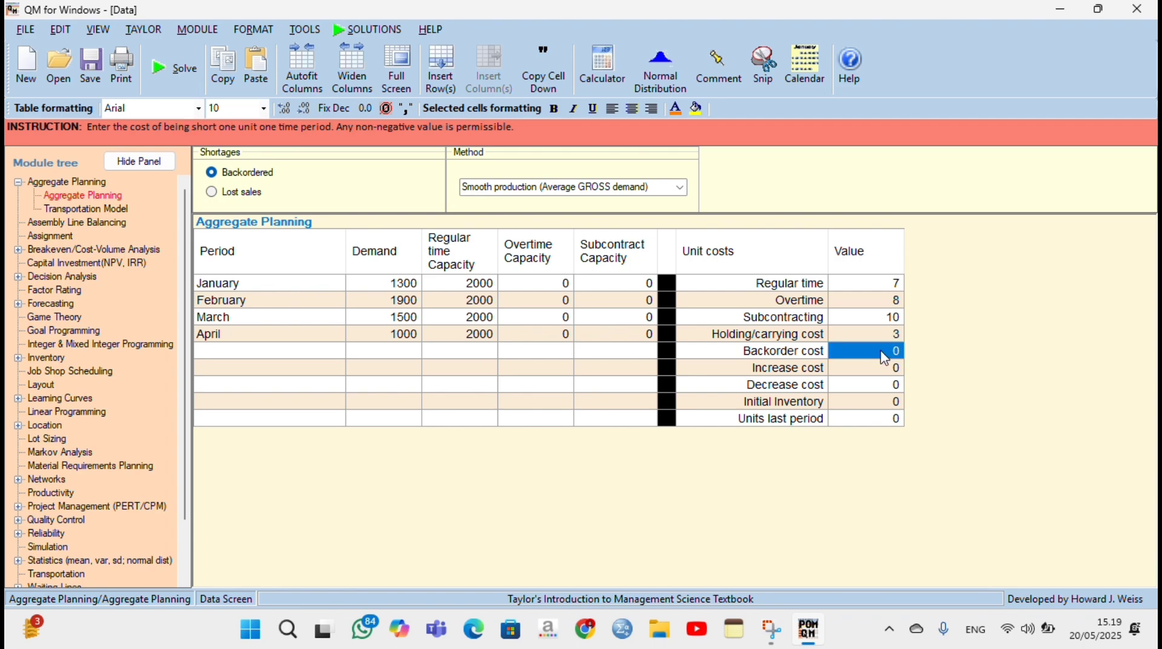
pyautogui.write('4')
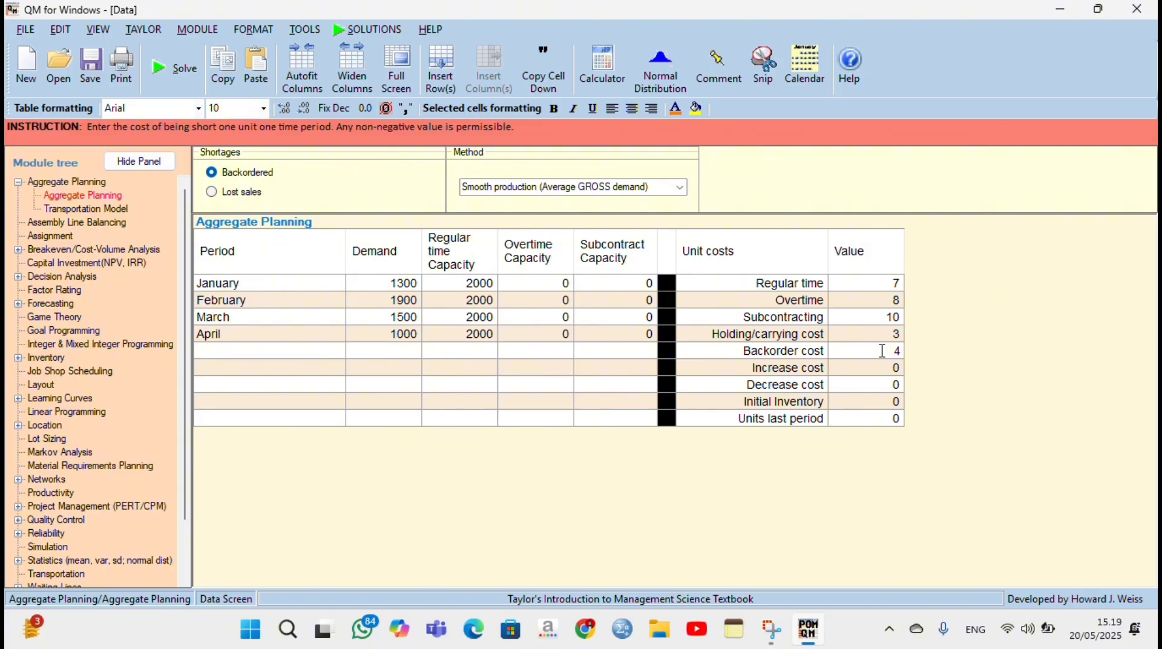
pyautogui.click(895, 373)
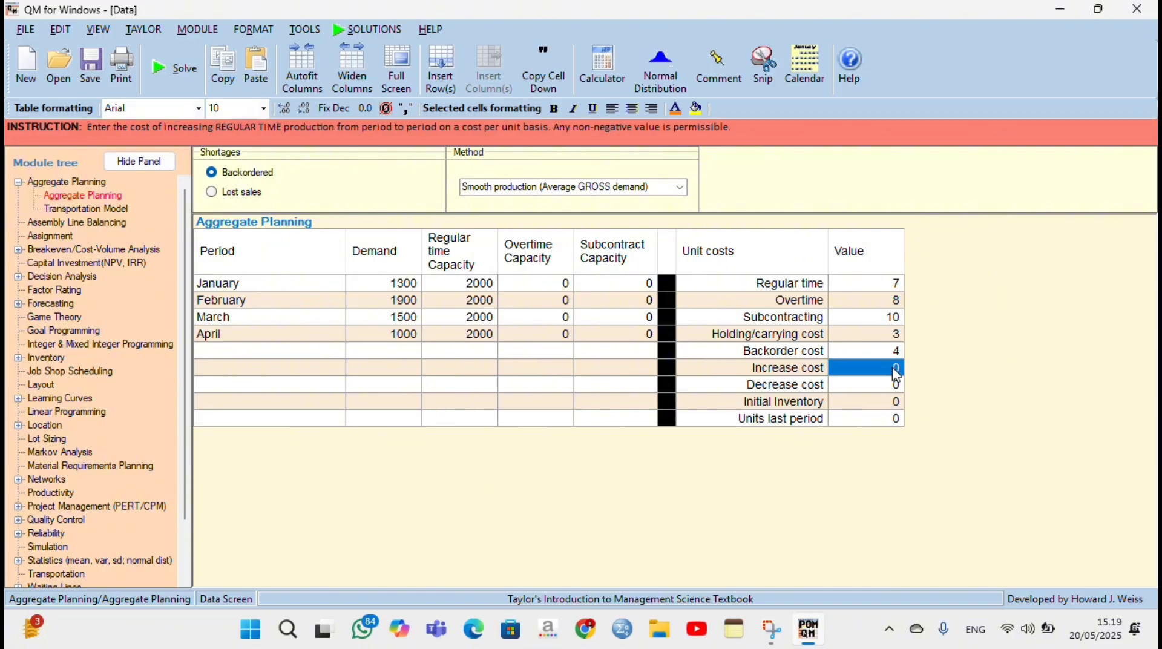
pyautogui.write('5')
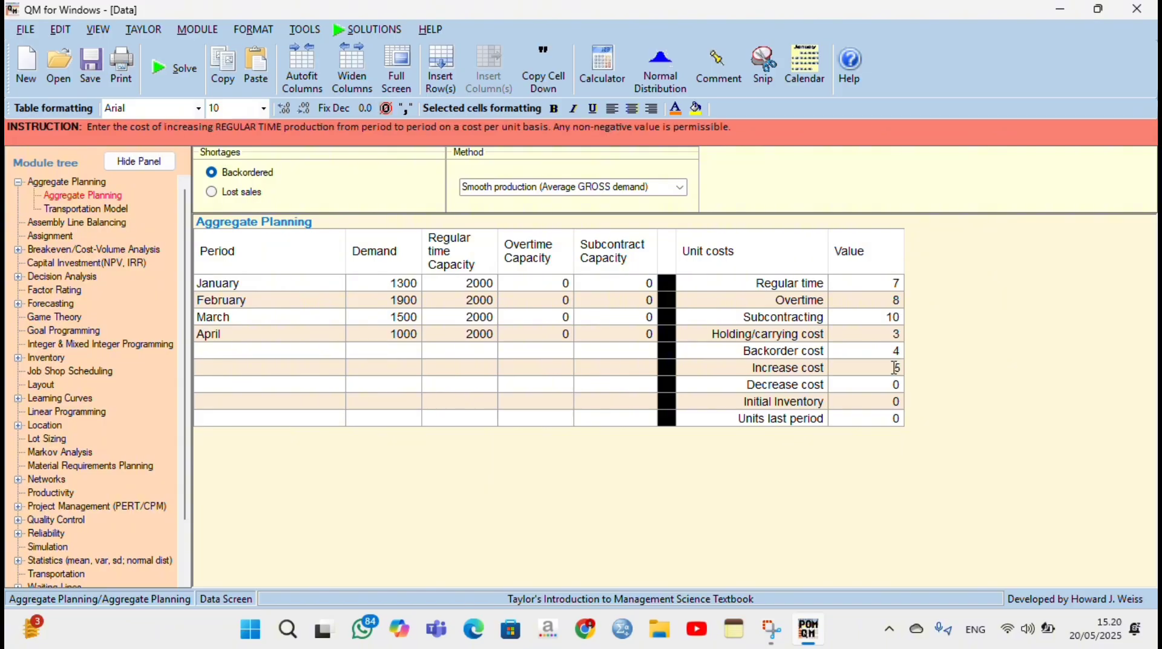
pyautogui.click(895, 385)
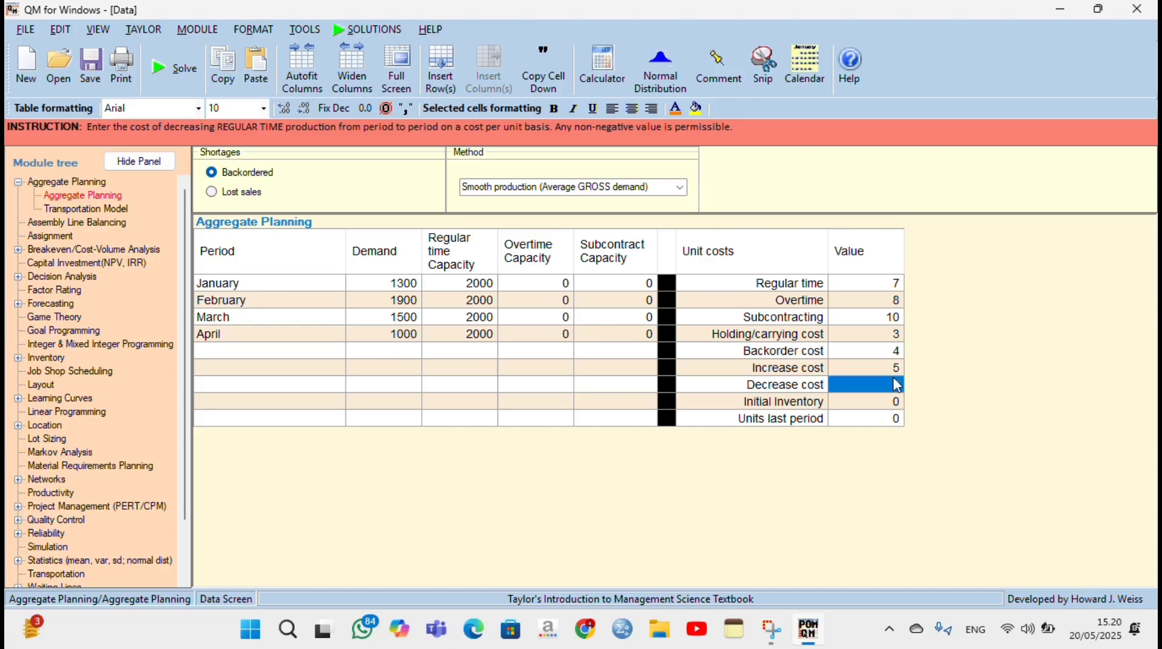
pyautogui.write('6')
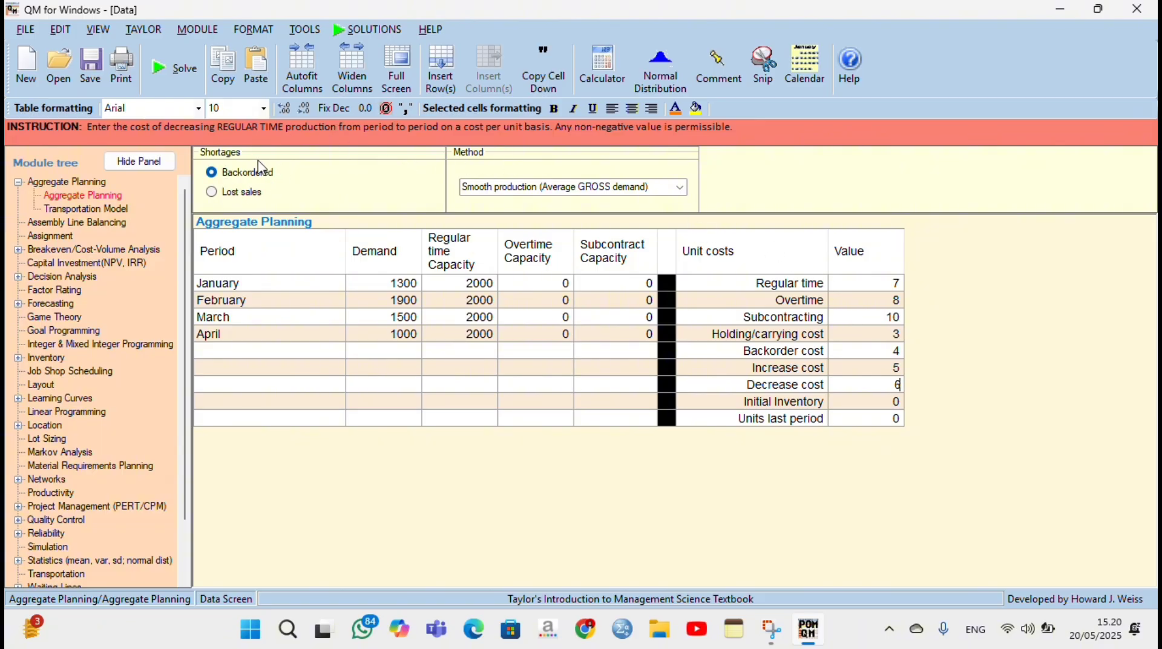
# Solve the backordered plan with the Smooth production (Average GROSS demand) method, then return to the data.
pyautogui.click(681, 189)
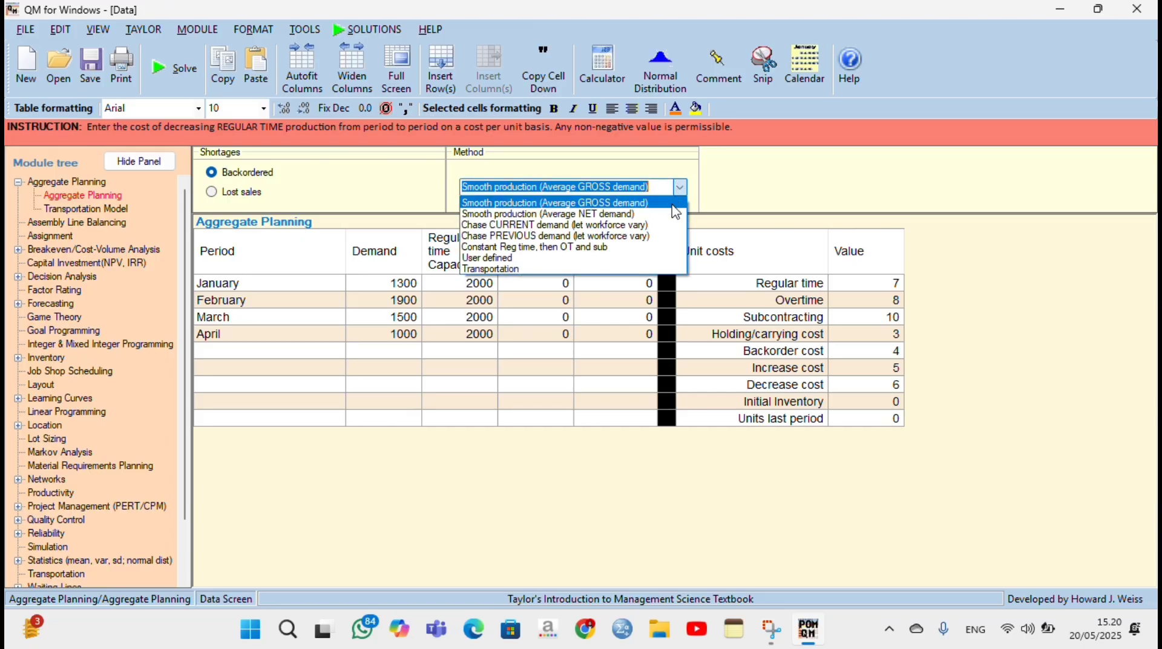
pyautogui.click(671, 204)
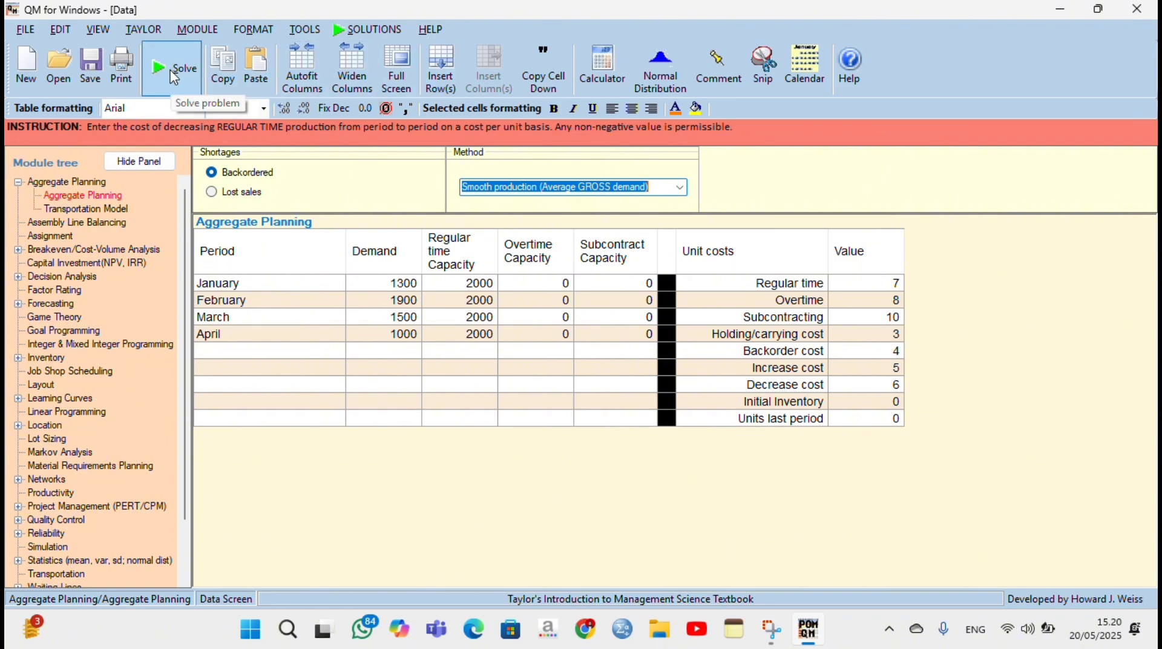
pyautogui.click(184, 79)
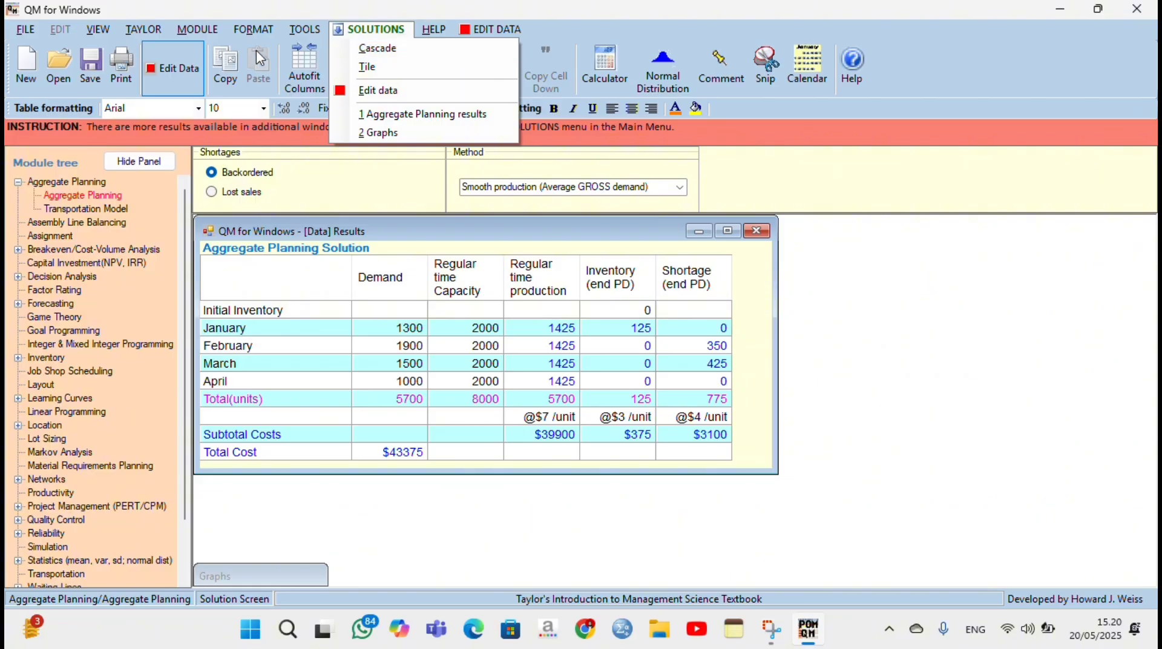
pyautogui.click(189, 83)
pyautogui.click(186, 76)
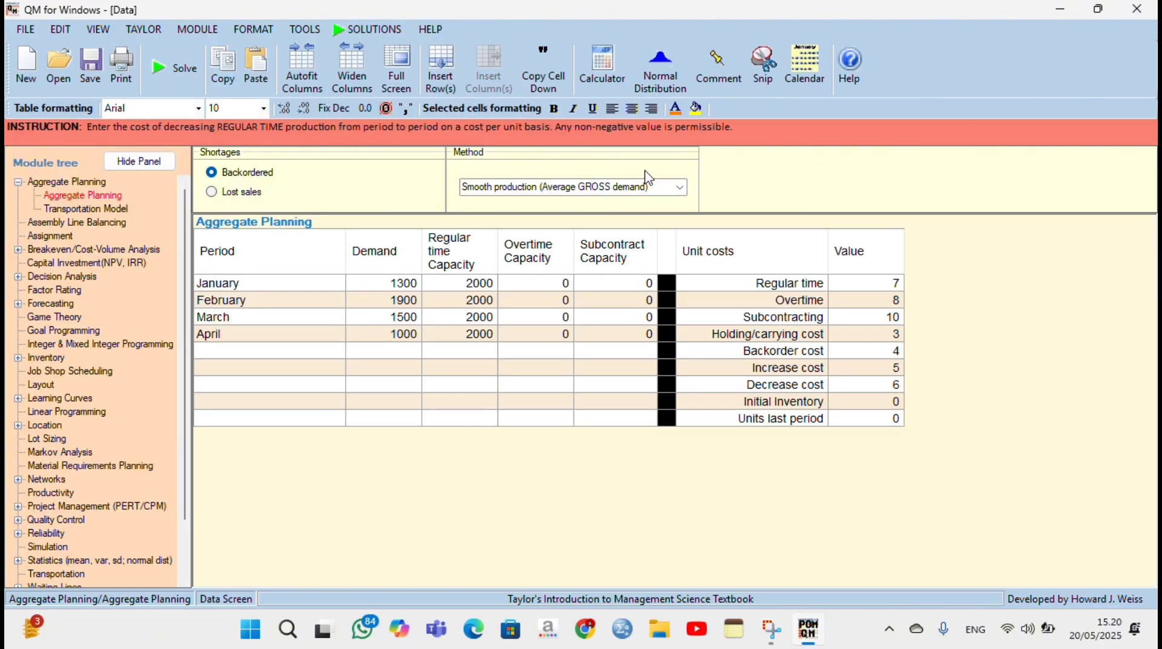
# Solve the backordered plan with the Smooth production (Average NET demand) method, then return to the data.
pyautogui.click(681, 188)
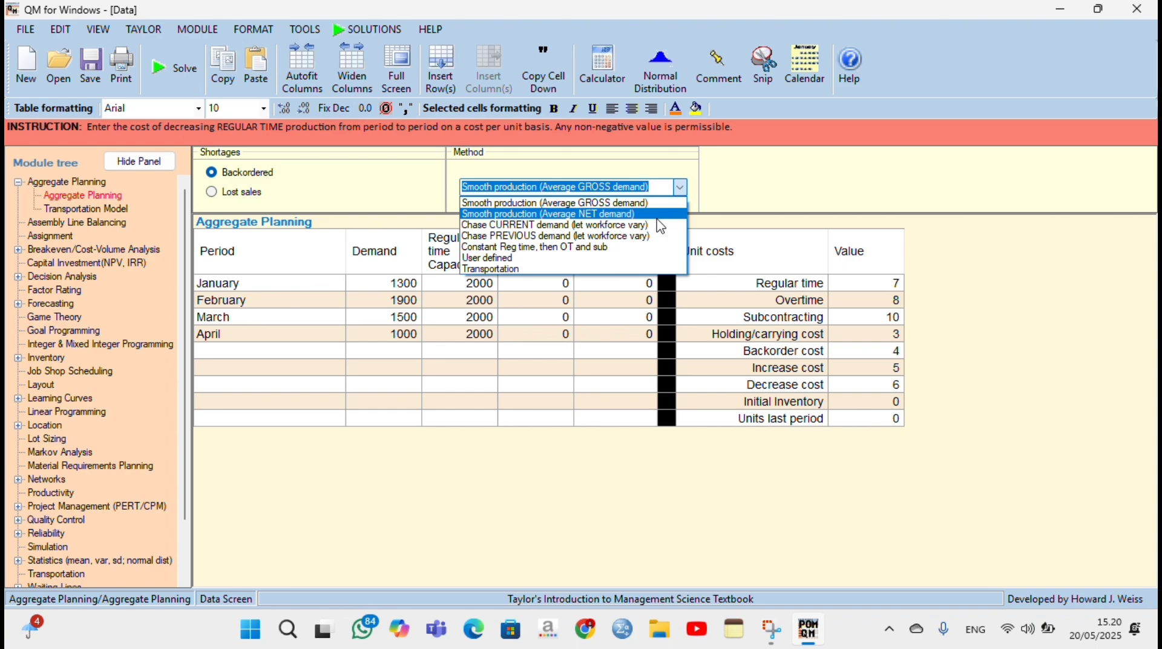
pyautogui.click(658, 218)
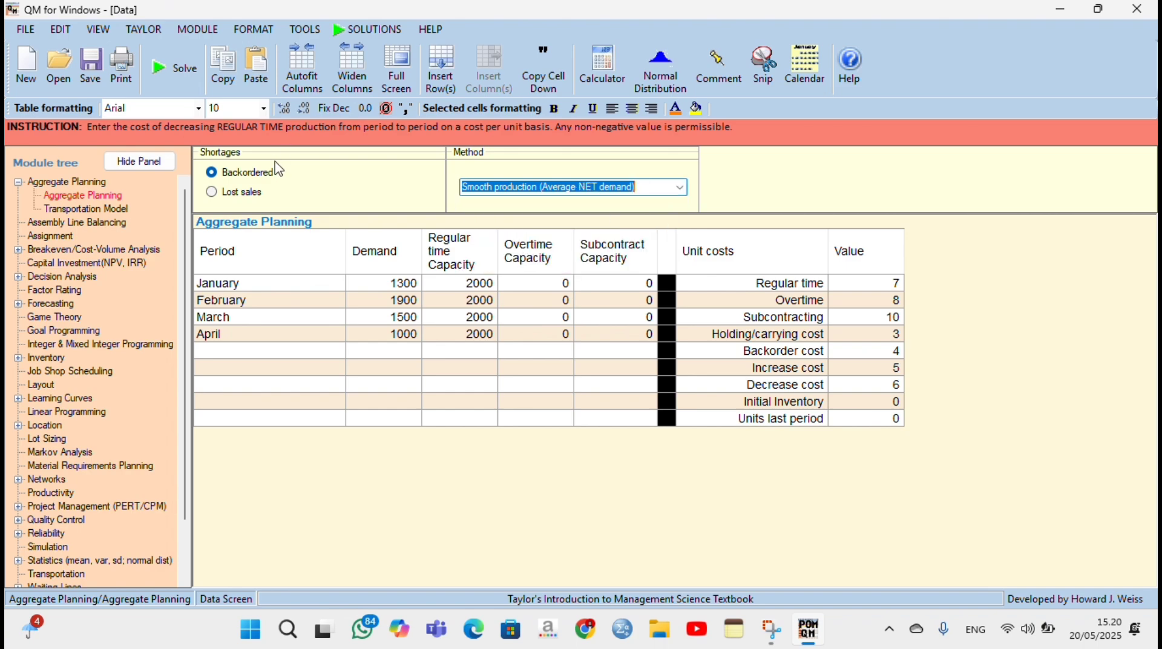
pyautogui.click(180, 79)
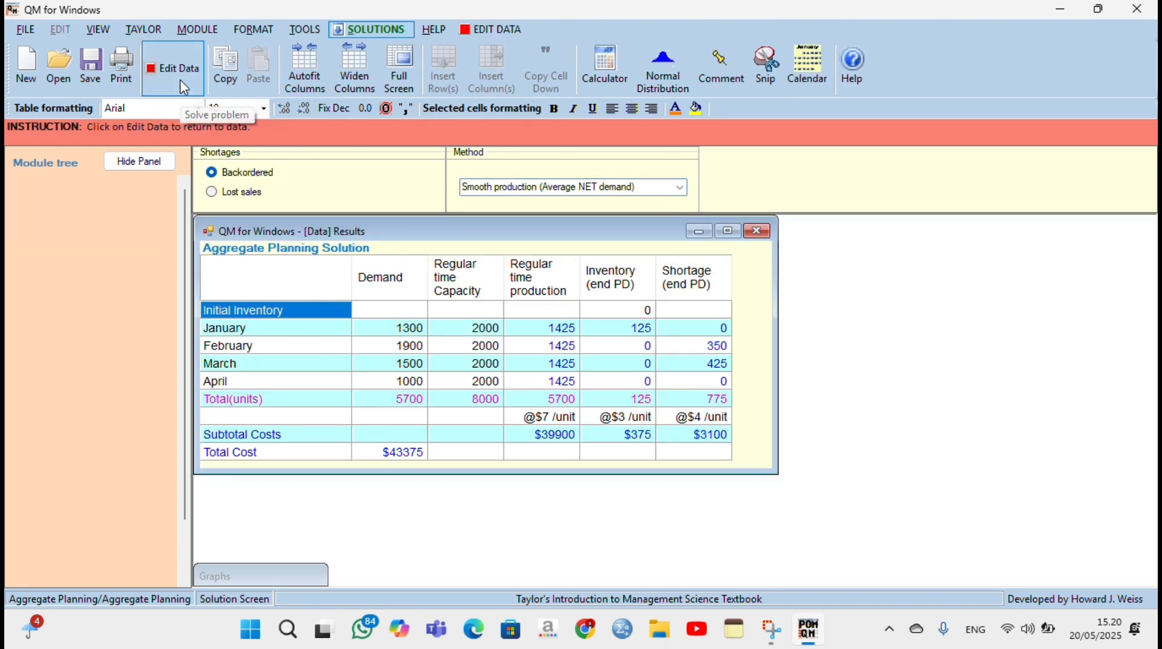
pyautogui.click(408, 483)
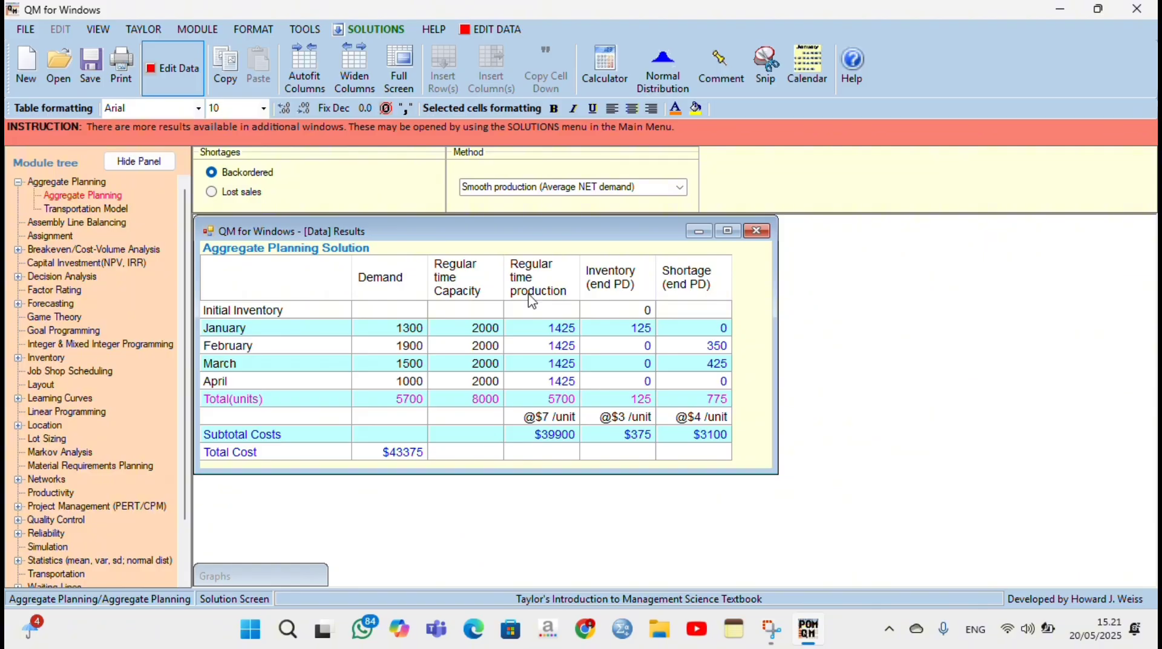
pyautogui.click(159, 65)
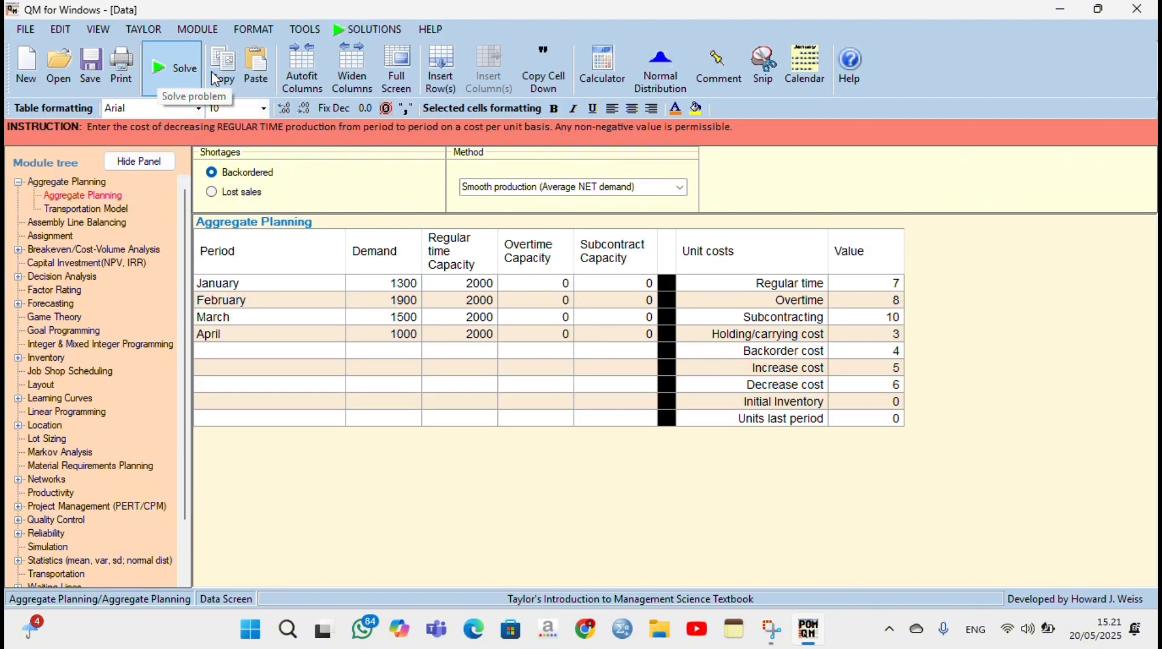
# Solve the backordered plan with the Chase CURRENT demand (let workforce vary) method, then return to the data.
pyautogui.click(680, 188)
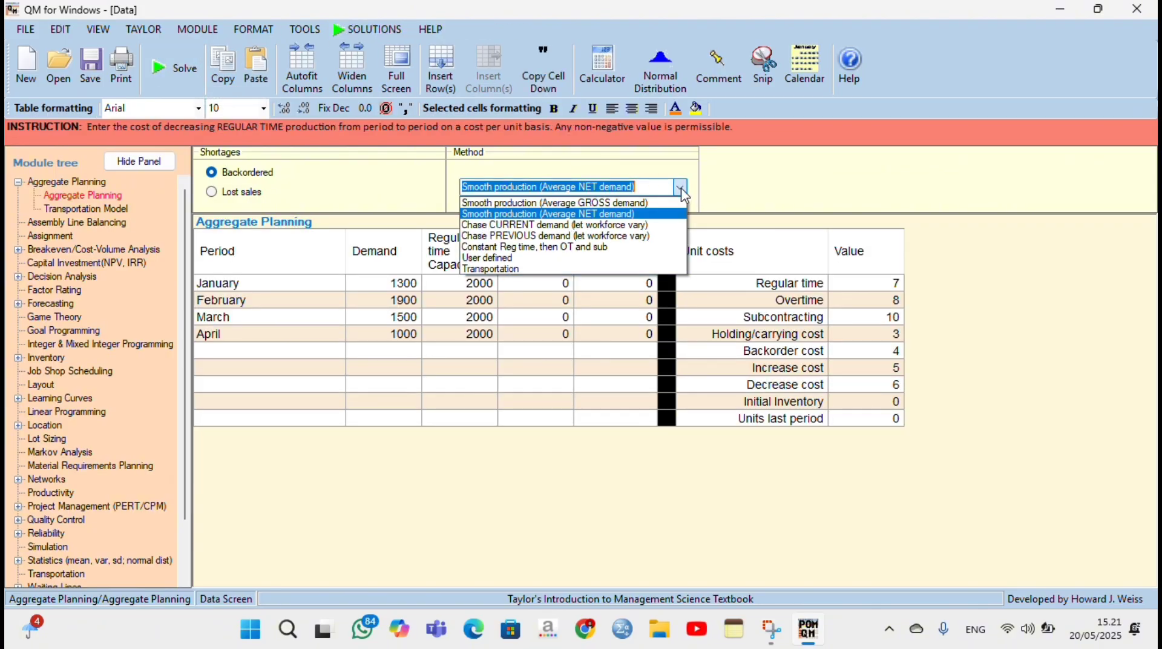
pyautogui.click(646, 226)
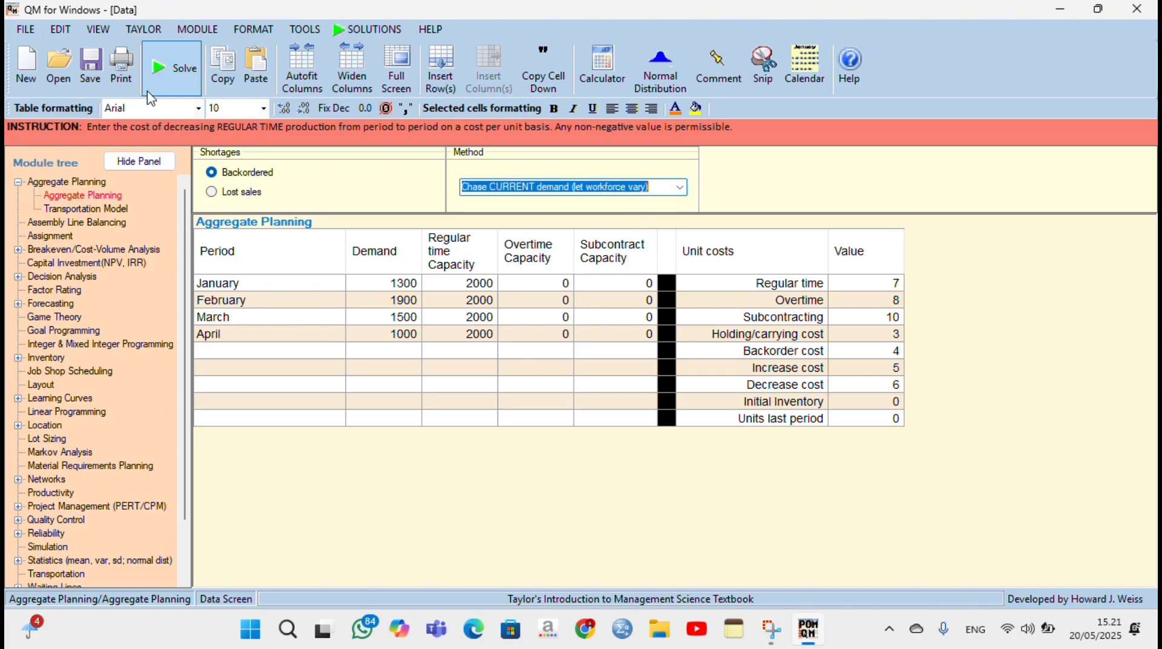
pyautogui.click(165, 71)
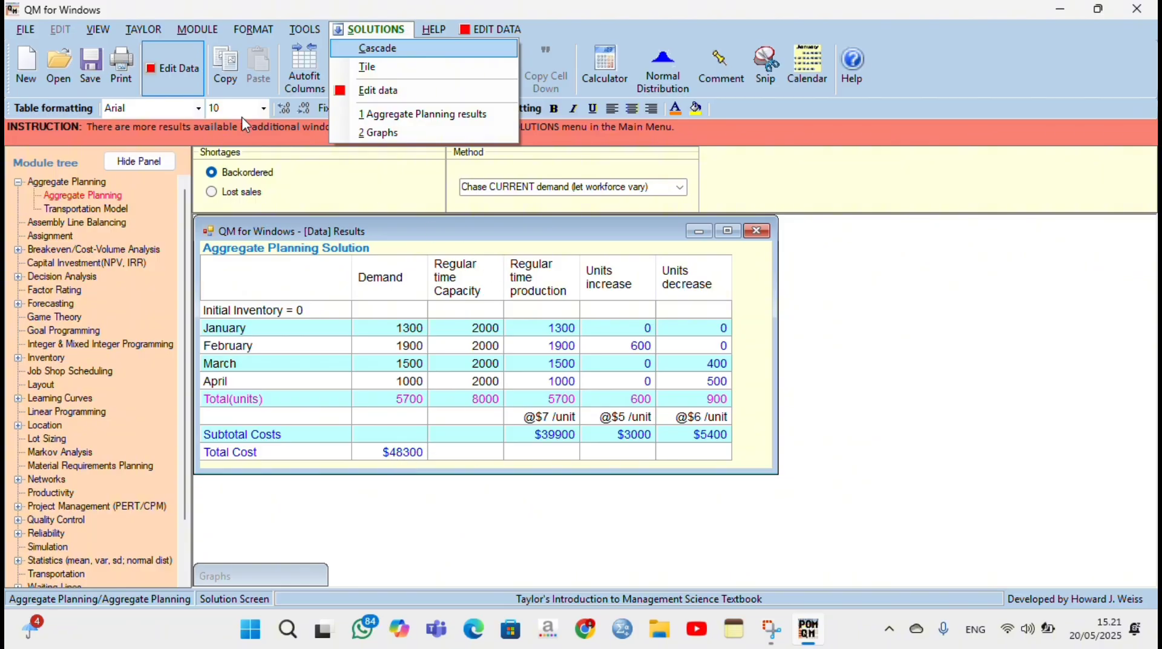
pyautogui.click(180, 81)
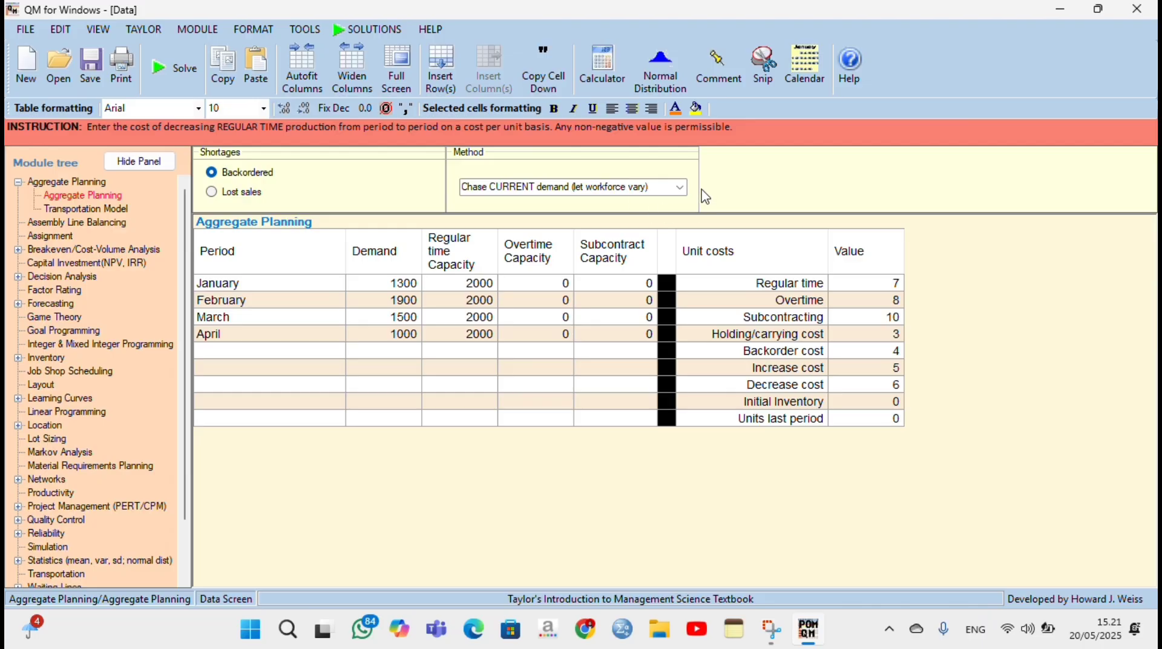
# Solve the backordered plan with the Chase PREVIOUS demand (let workforce vary) method, then return to the data.
pyautogui.click(680, 188)
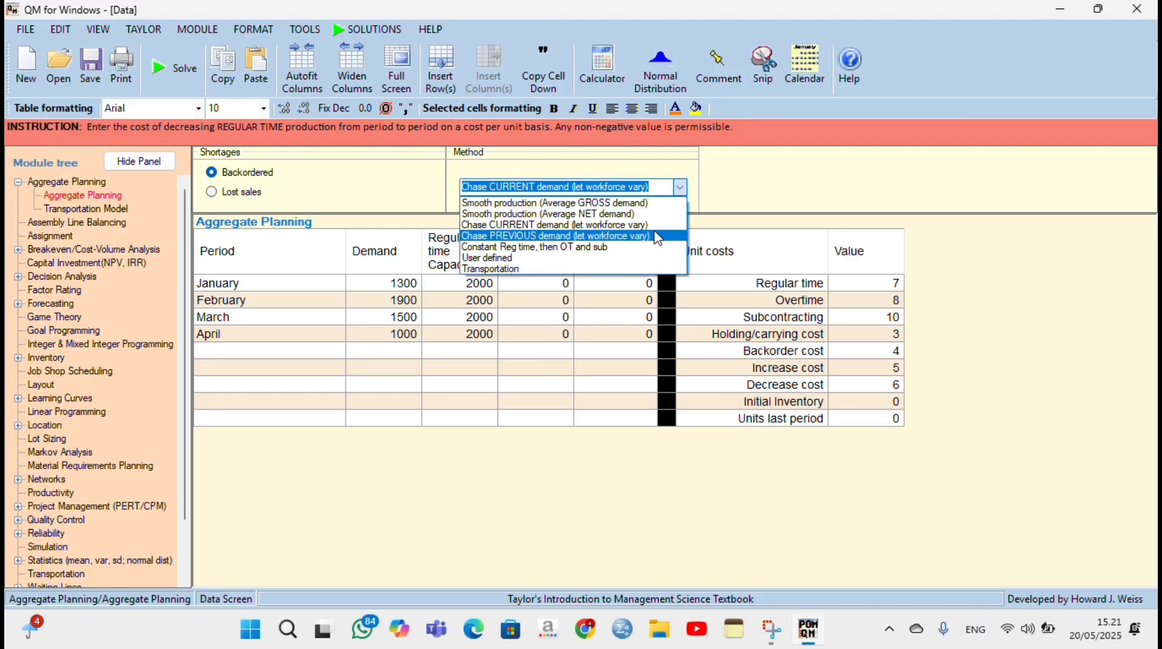
pyautogui.click(658, 236)
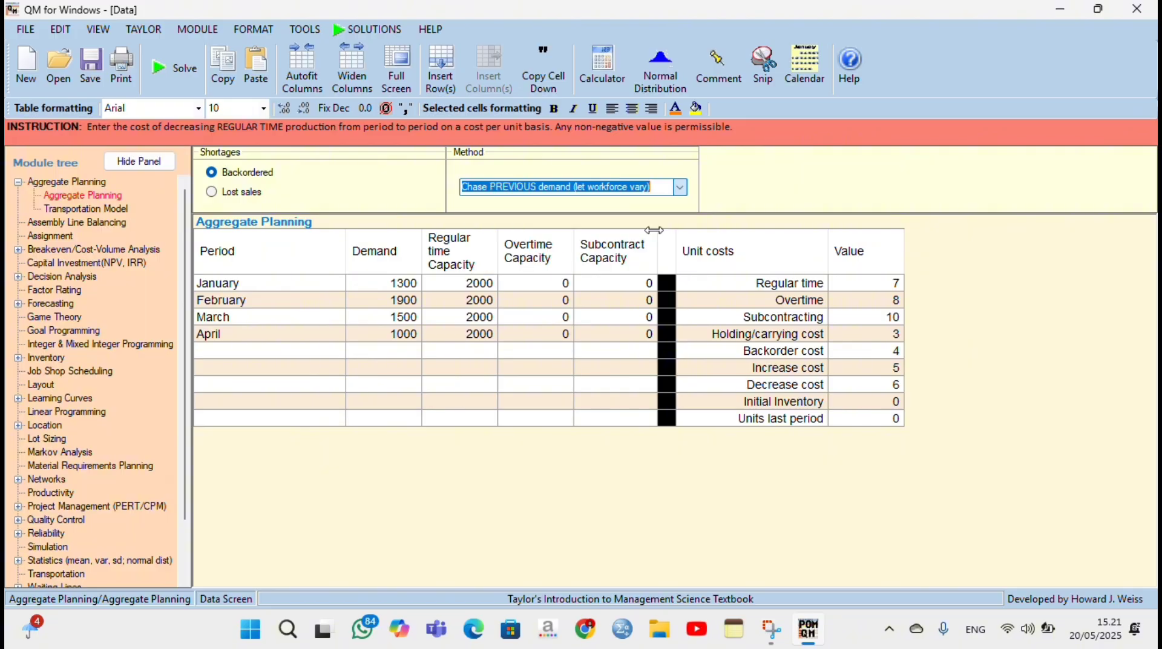
pyautogui.click(162, 61)
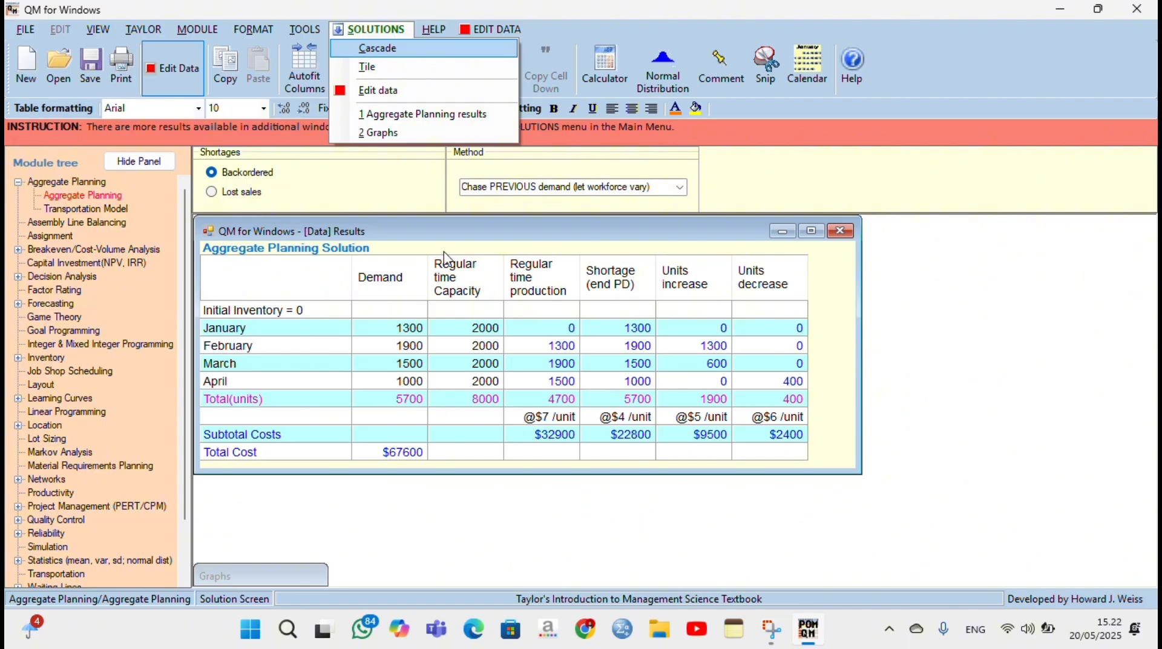
pyautogui.click(180, 71)
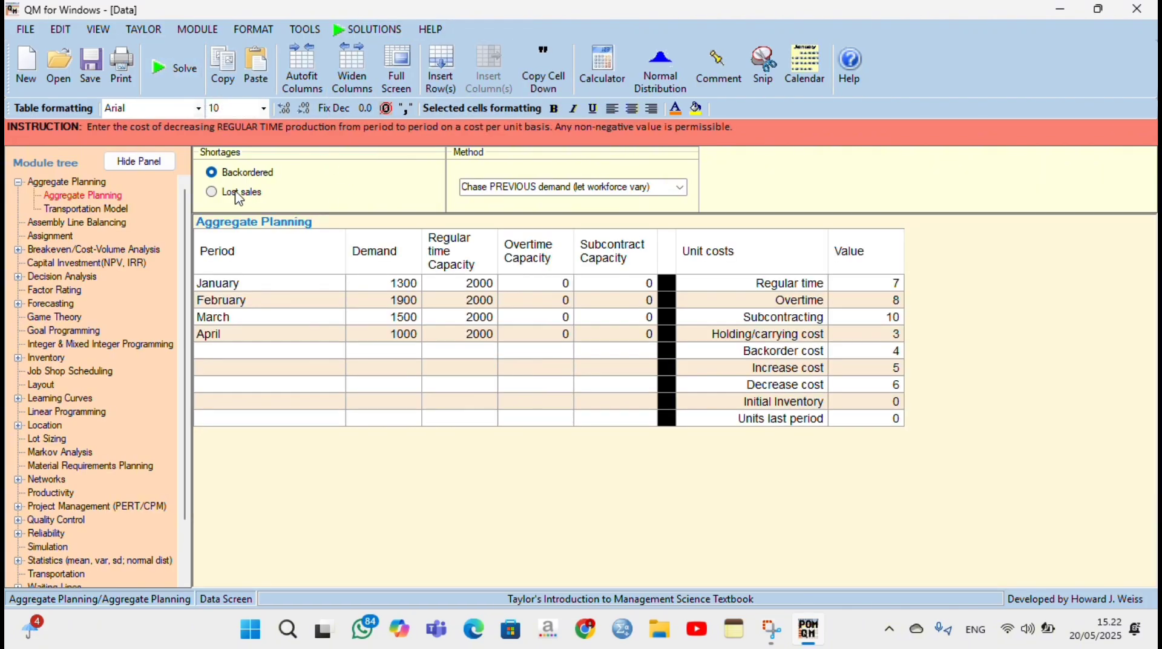
# Treat shortages as lost sales, solve with Smooth production (Average GROSS demand), and return to the data.
pyautogui.click(212, 193)
pyautogui.click(681, 181)
pyautogui.click(680, 187)
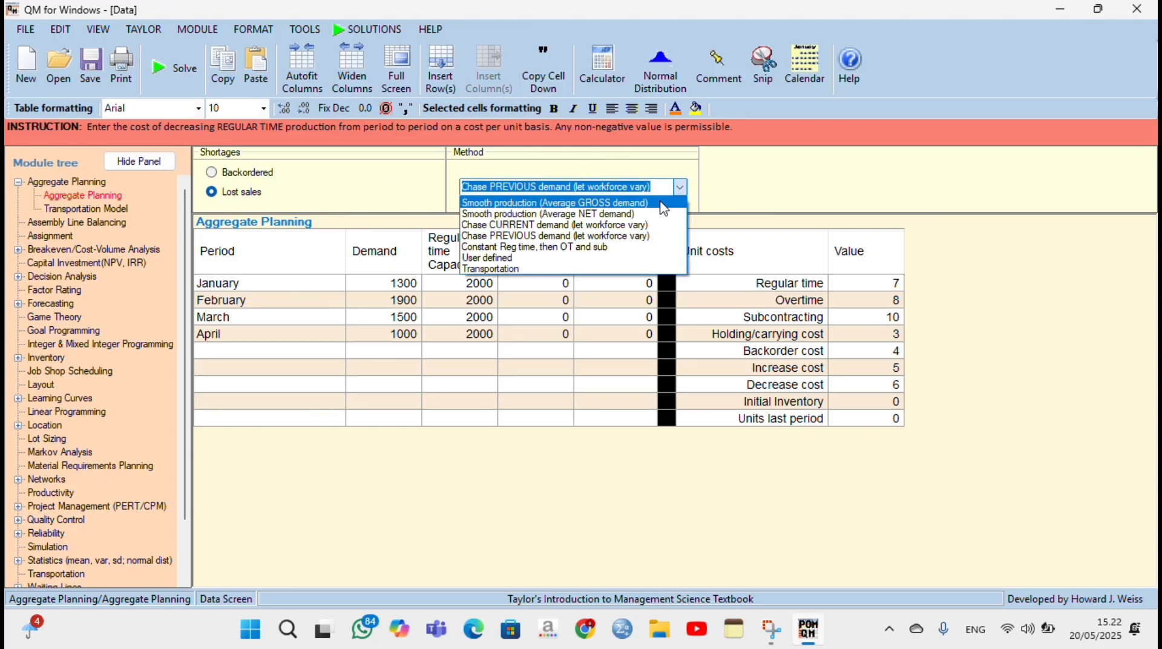
pyautogui.click(664, 206)
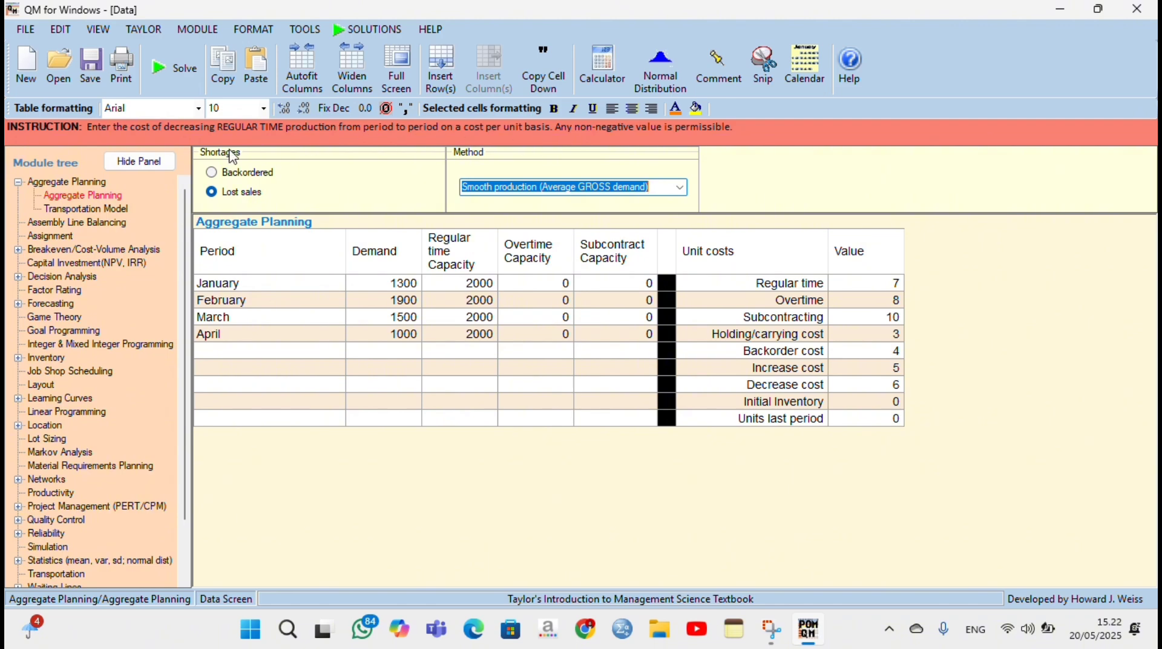
pyautogui.click(164, 65)
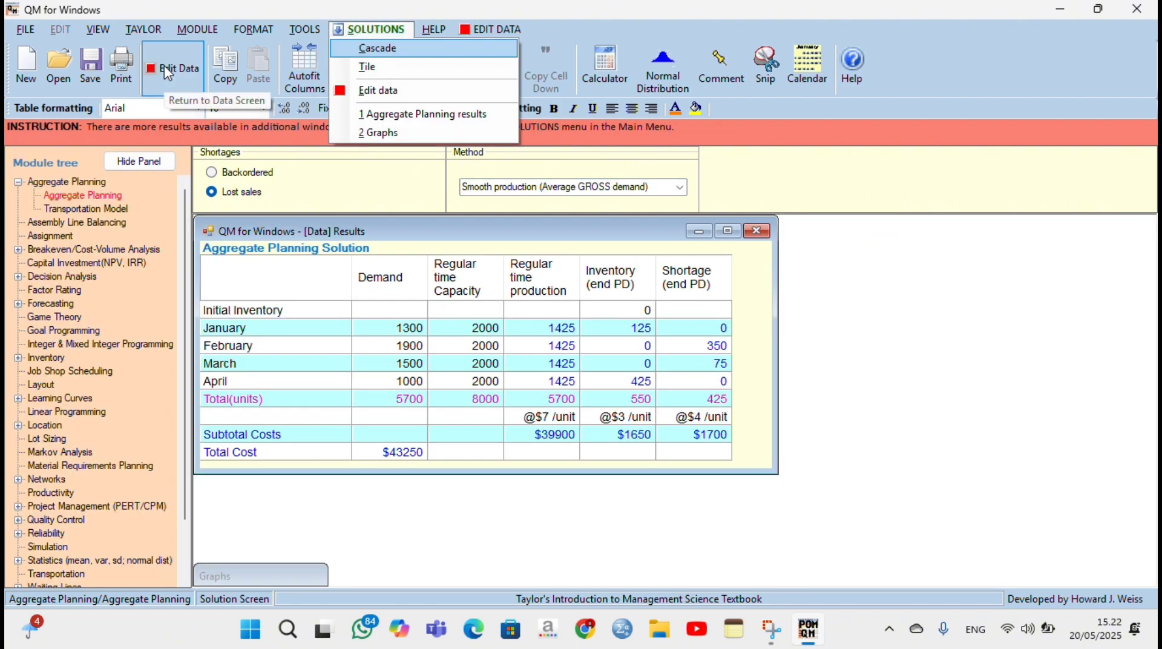
pyautogui.click(398, 504)
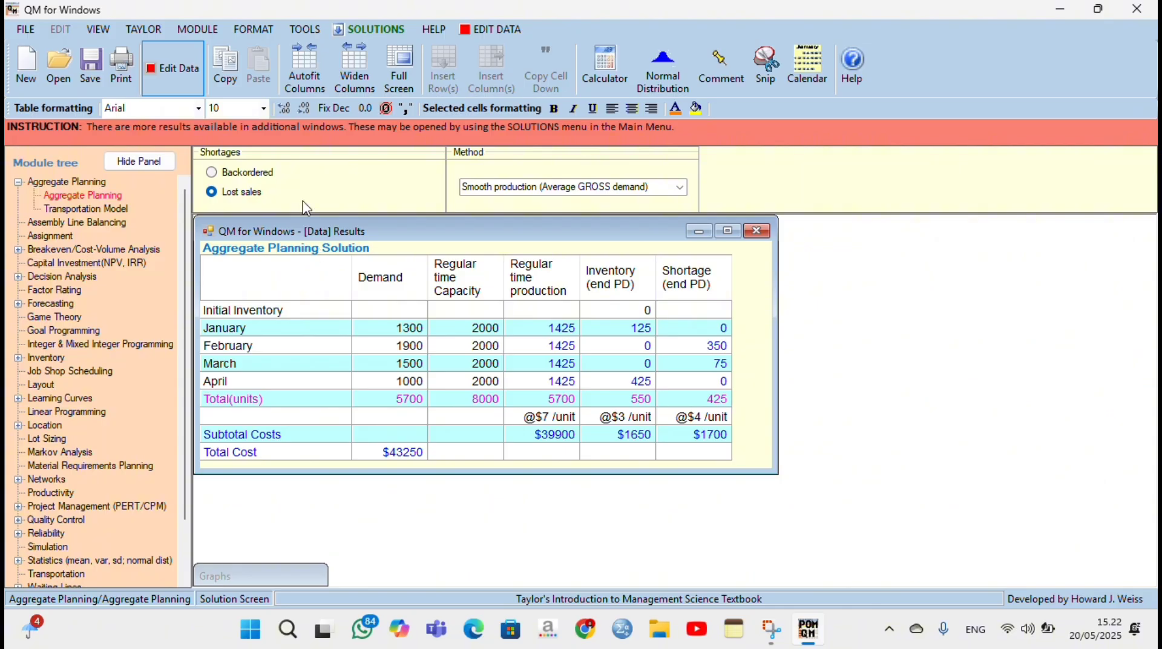
pyautogui.click(182, 70)
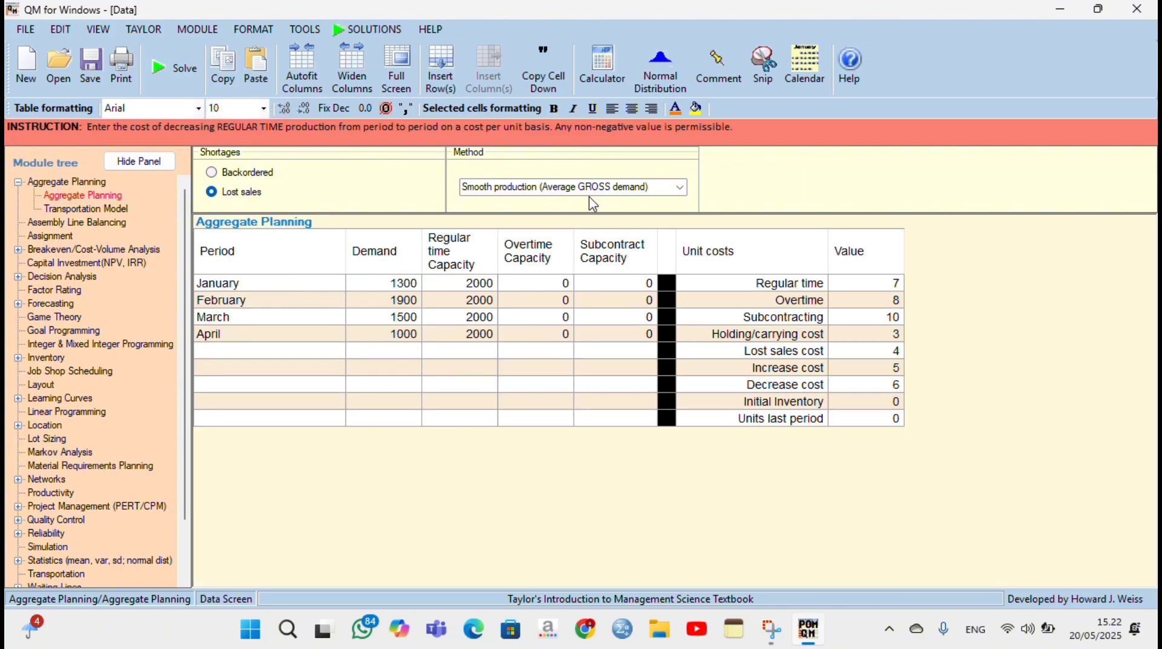
# Solve the lost sales plan with the Smooth production (Average NET demand) method, then return to the data.
pyautogui.click(682, 188)
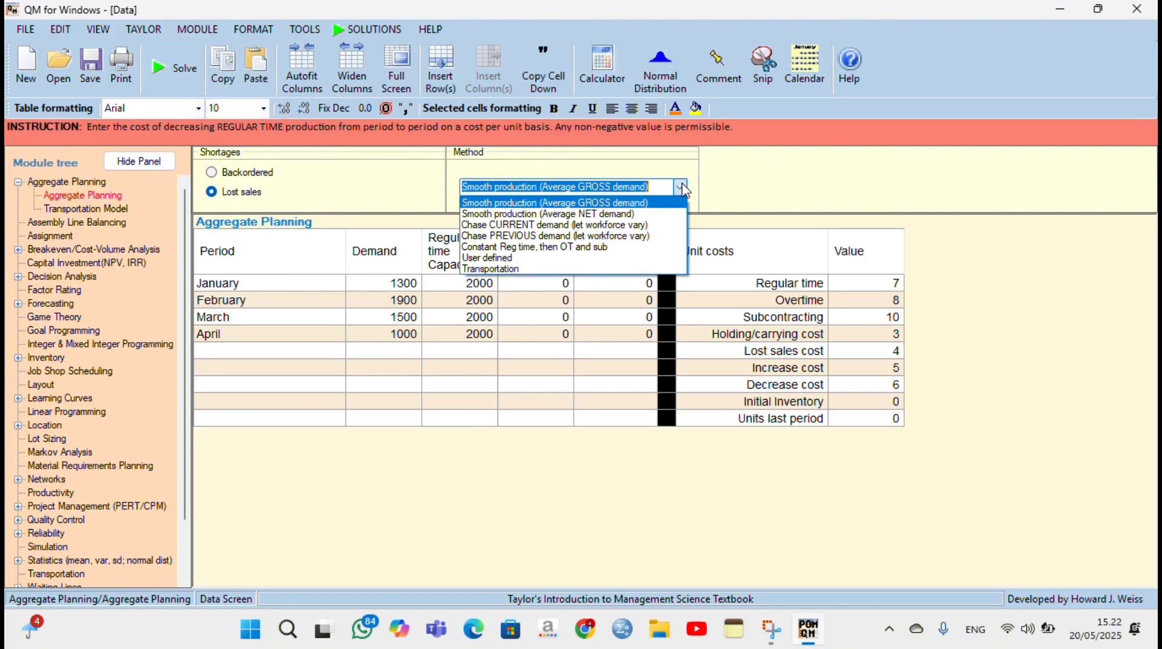
pyautogui.click(668, 216)
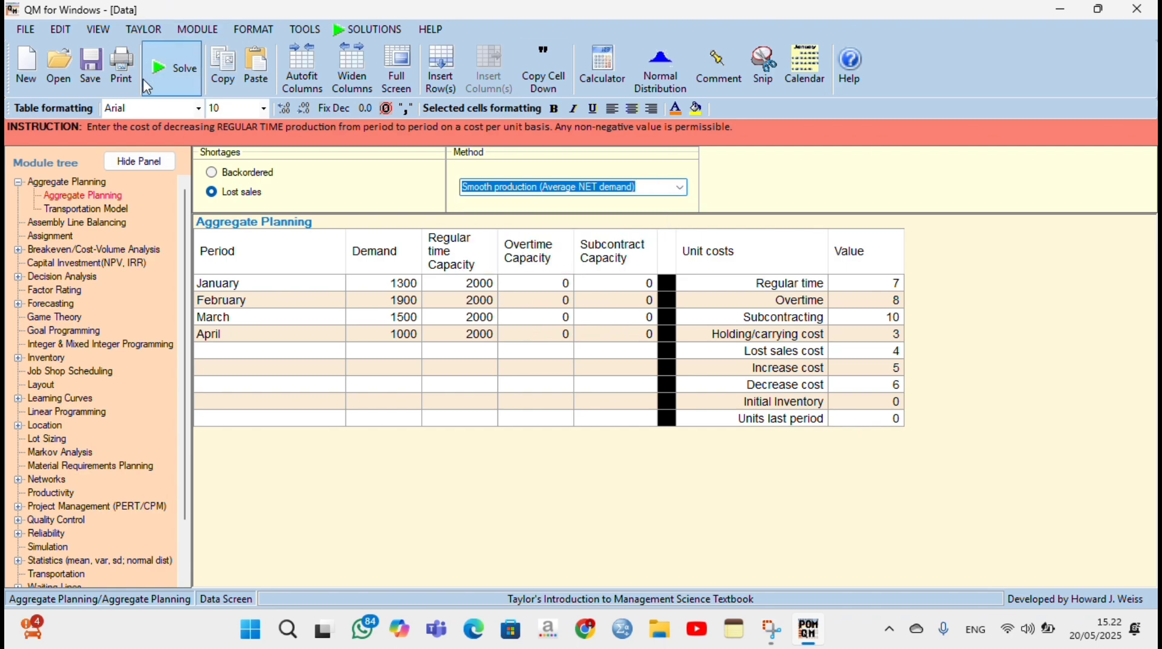
pyautogui.click(167, 79)
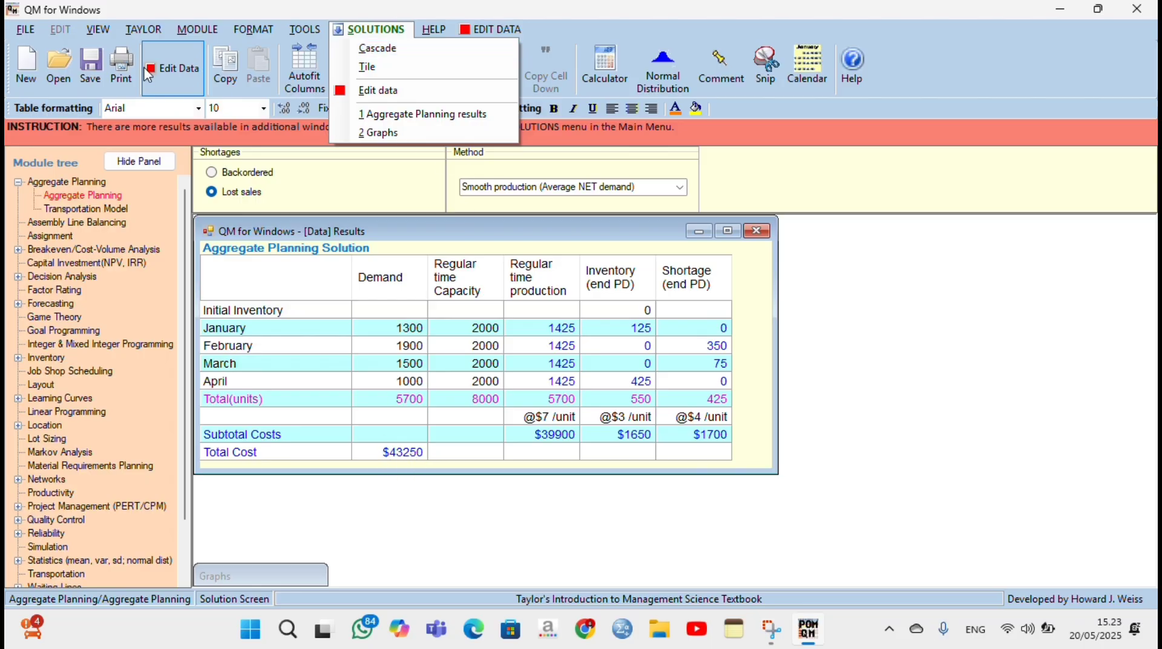
pyautogui.click(177, 72)
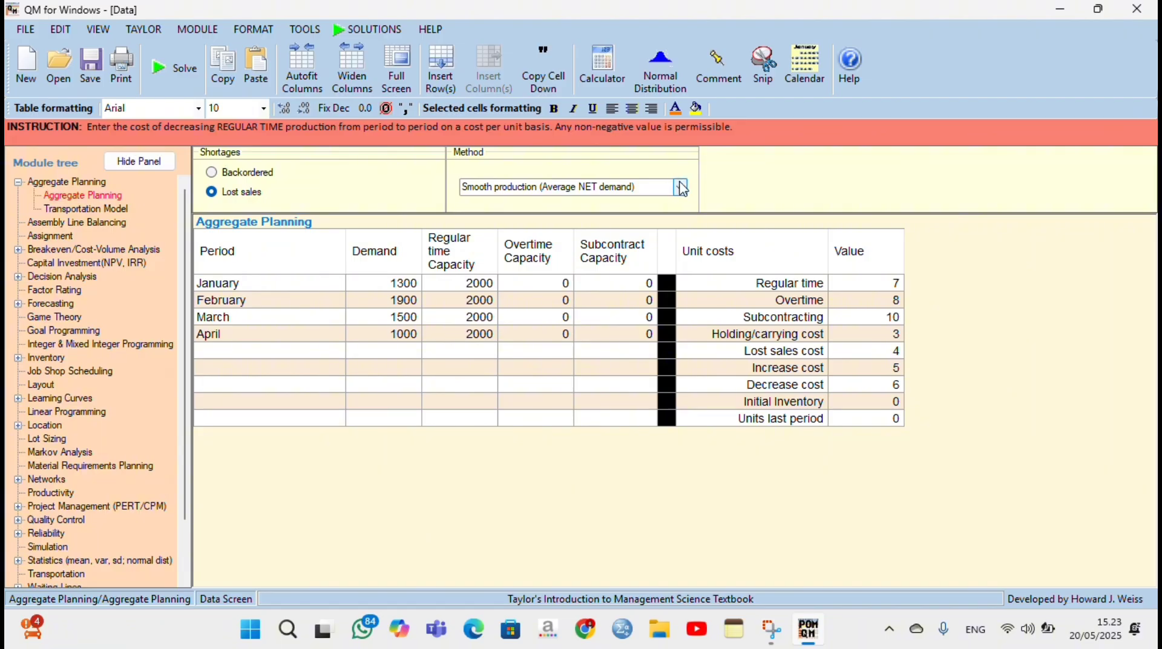
# Solve the lost sales plan with the Chase CURRENT demand (let workforce vary) method, then return to the data.
pyautogui.click(679, 187)
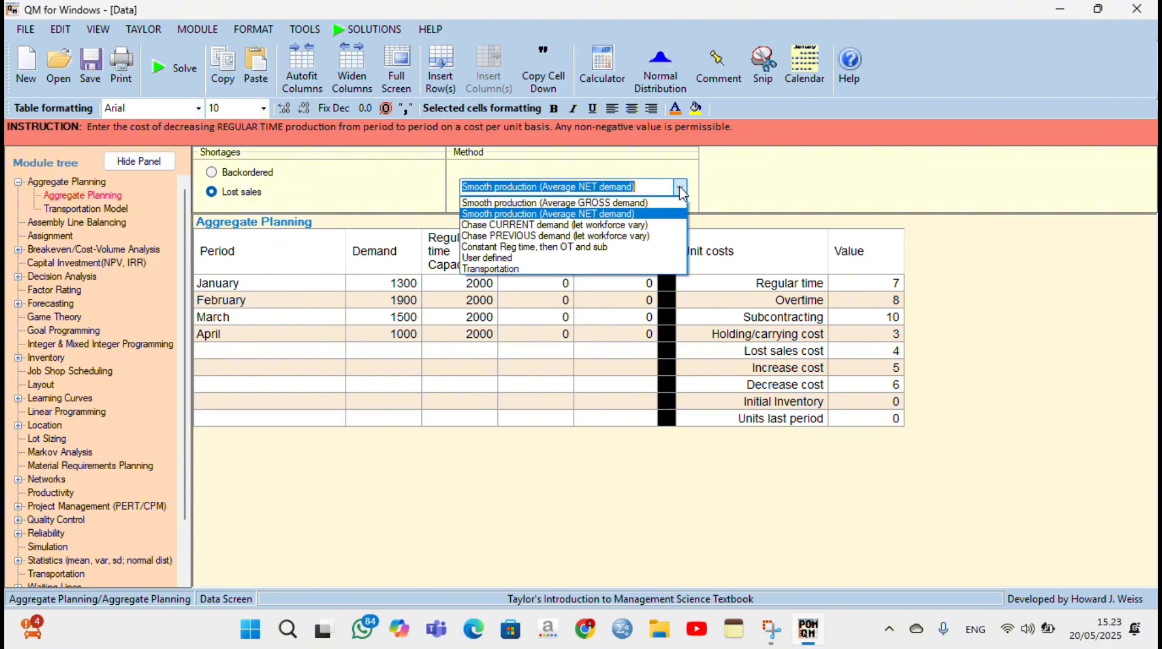
pyautogui.click(667, 228)
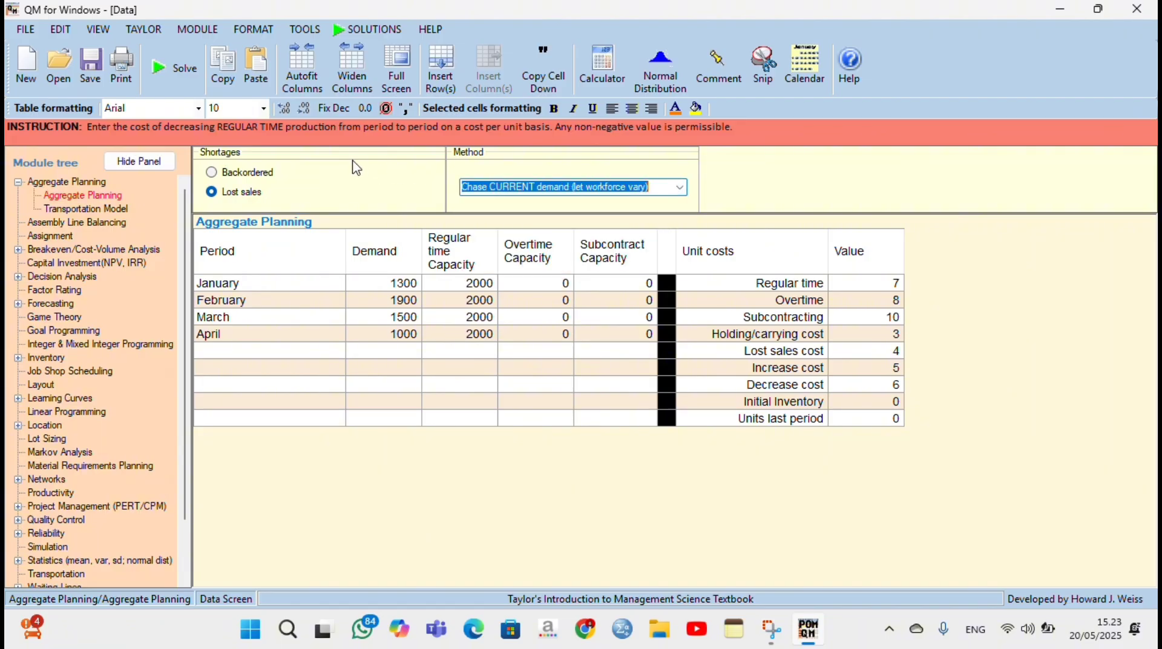
pyautogui.click(170, 66)
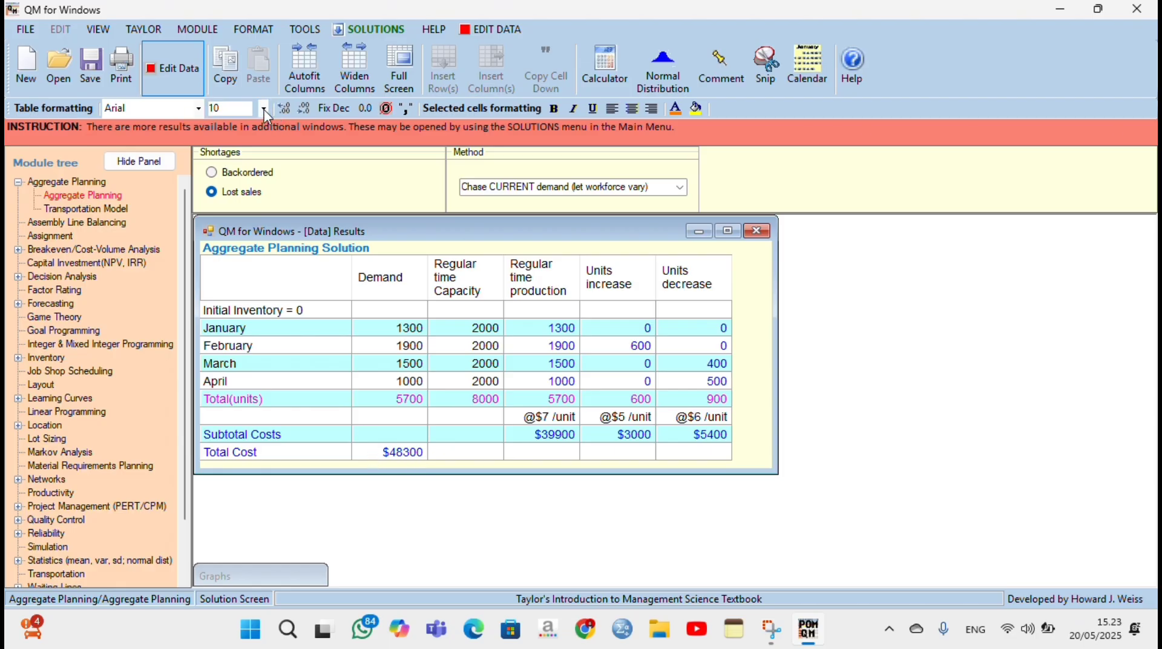
pyautogui.click(177, 75)
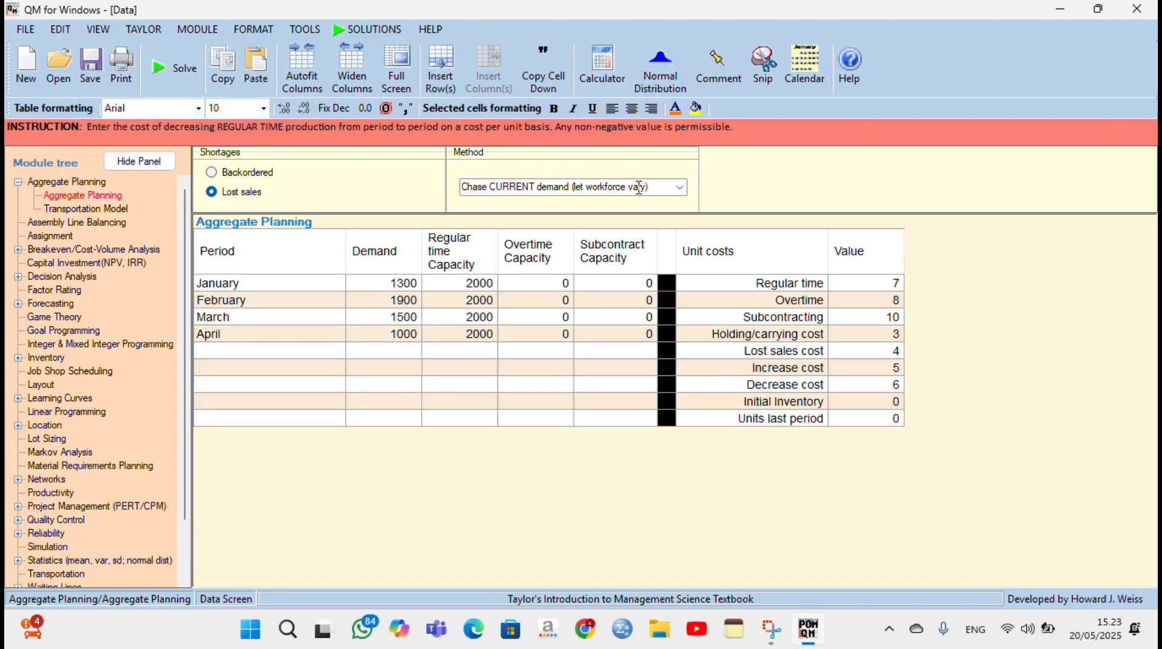
# Solve the lost sales plan with the Chase PREVIOUS demand (let workforce vary) method.
pyautogui.click(680, 187)
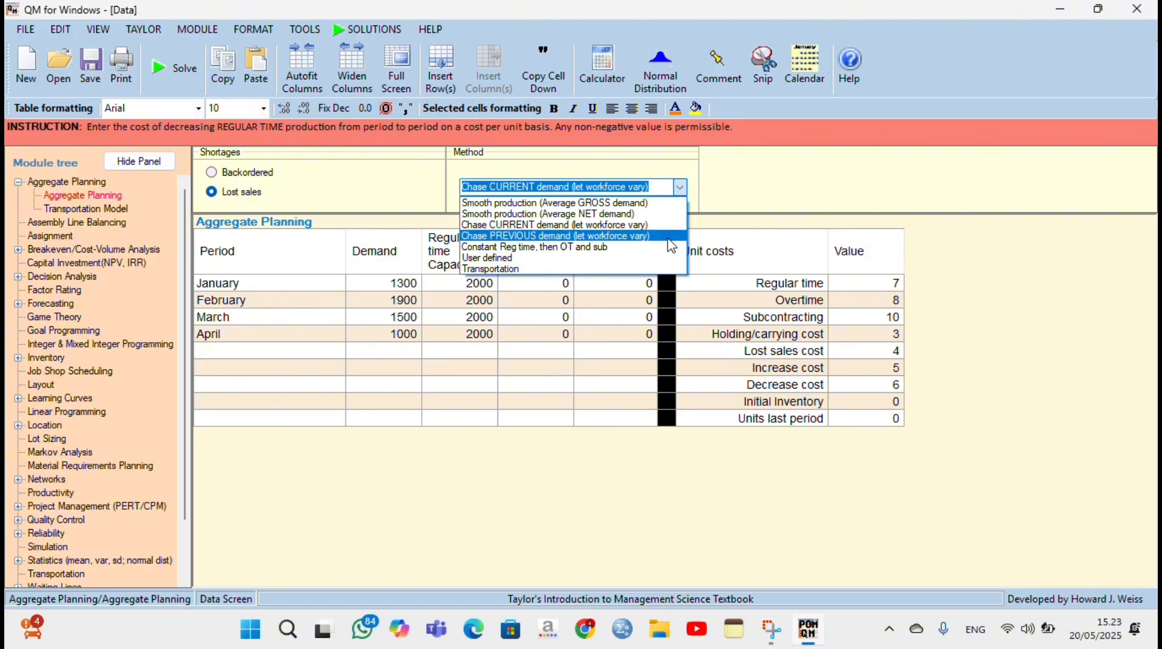
pyautogui.click(669, 237)
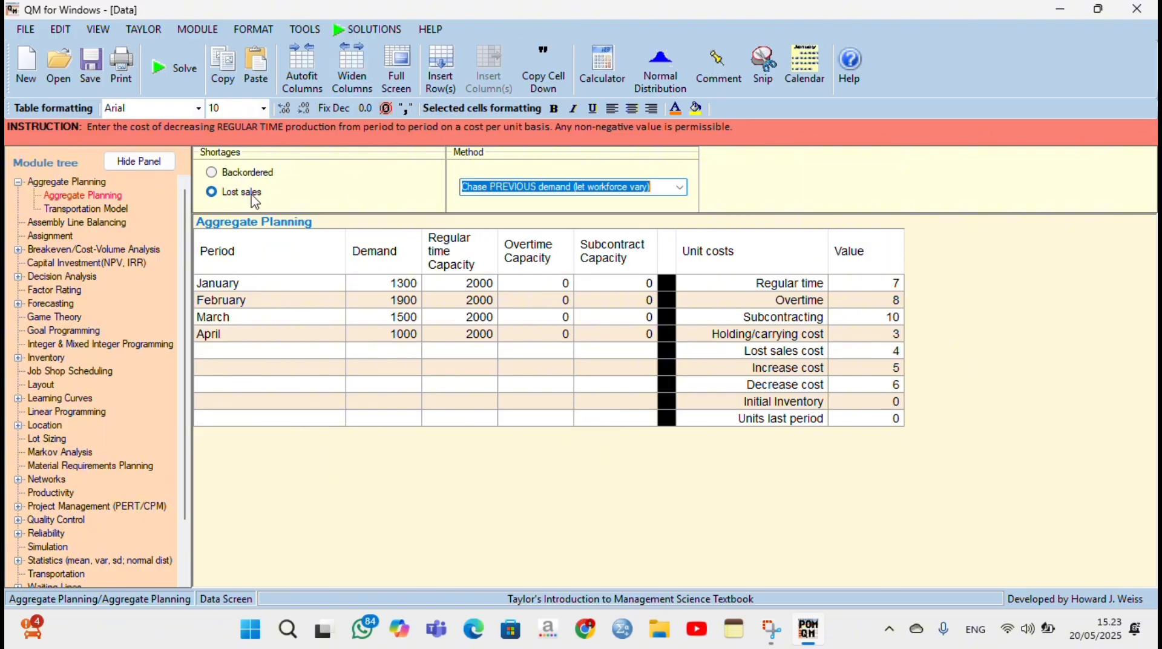
pyautogui.click(174, 70)
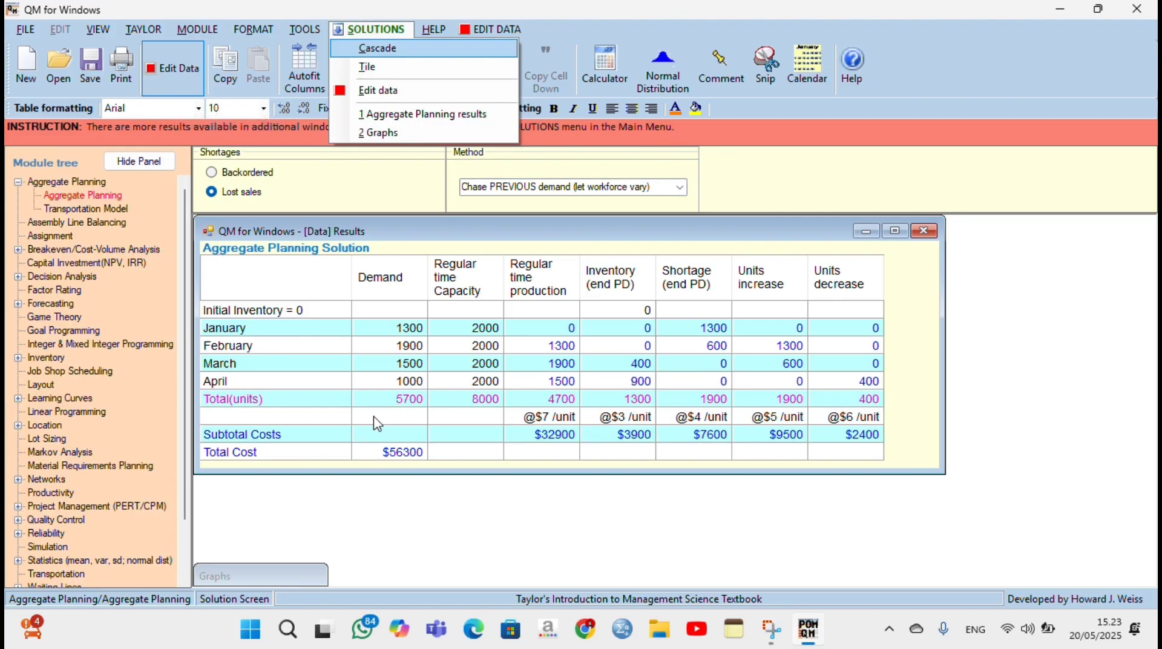
pyautogui.click(394, 495)
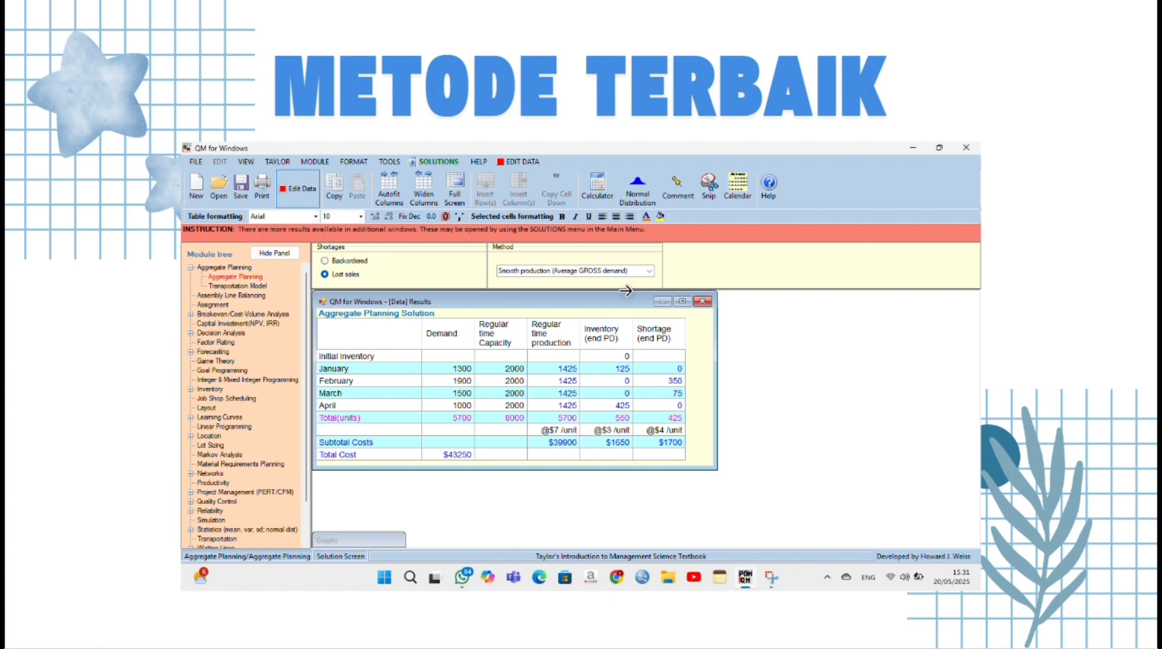
pyautogui.click(1051, 320)
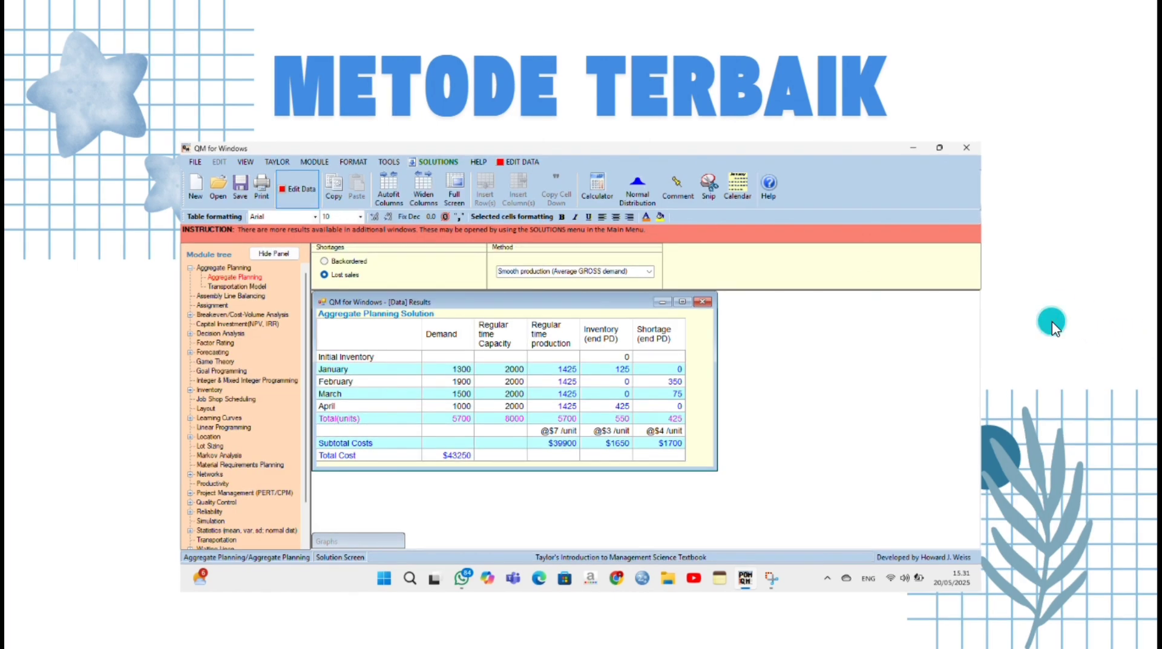